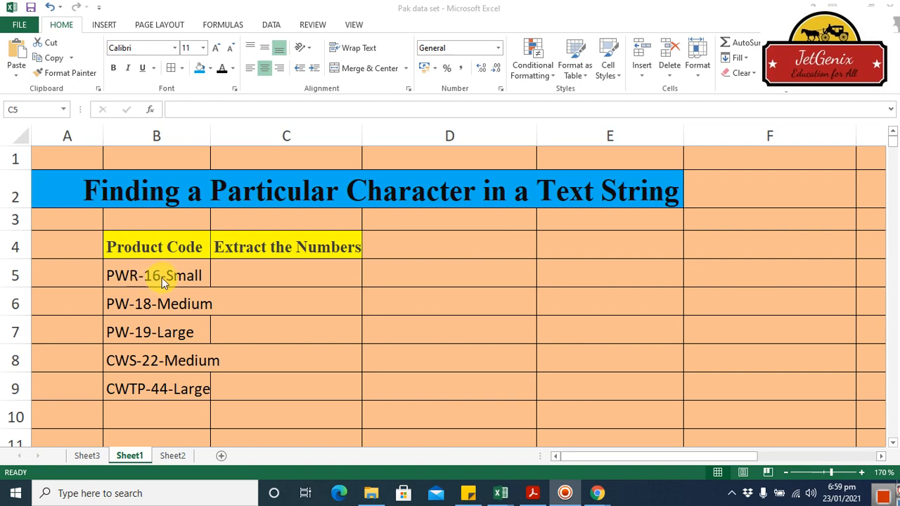
- Start a MID formula in cell C5 that takes its text from product code cell B5
{"action": "left_click", "coordinate": [249, 275]}
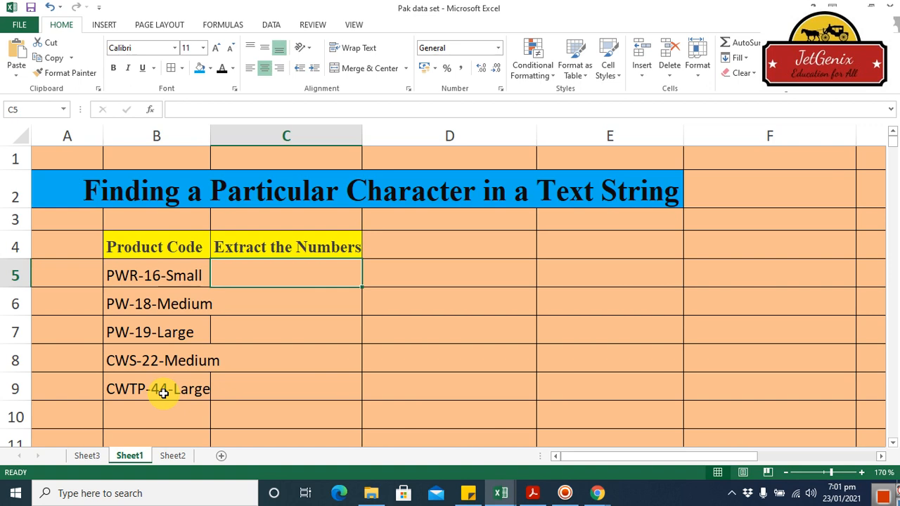
{"action": "type", "text": "="}
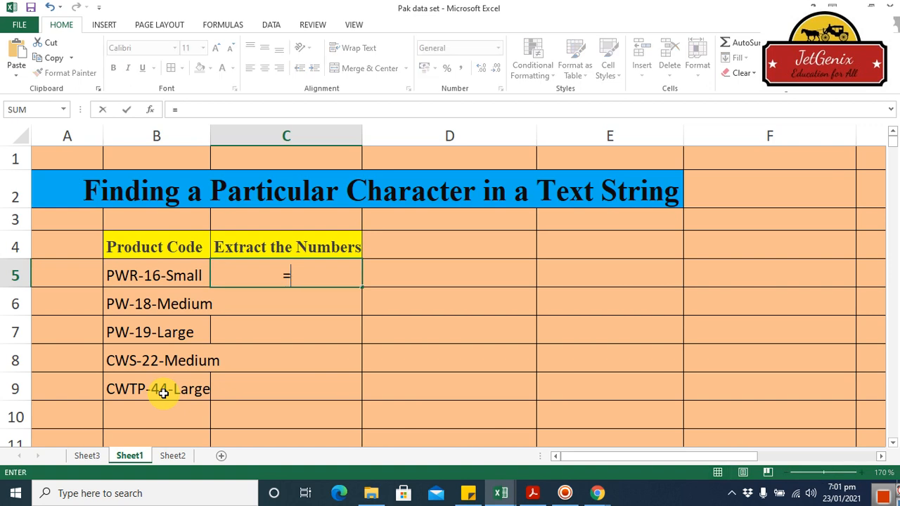
{"action": "type", "text": "mid"}
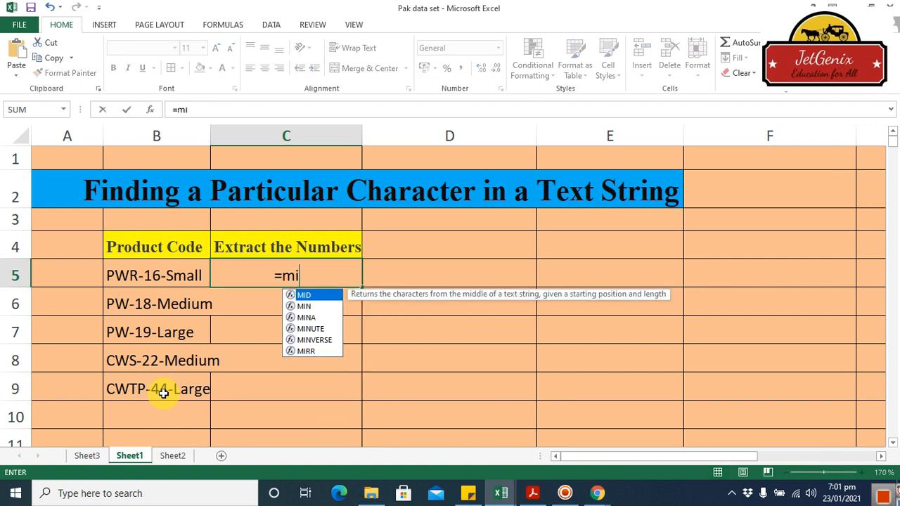
{"action": "double_click", "coordinate": [297, 296]}
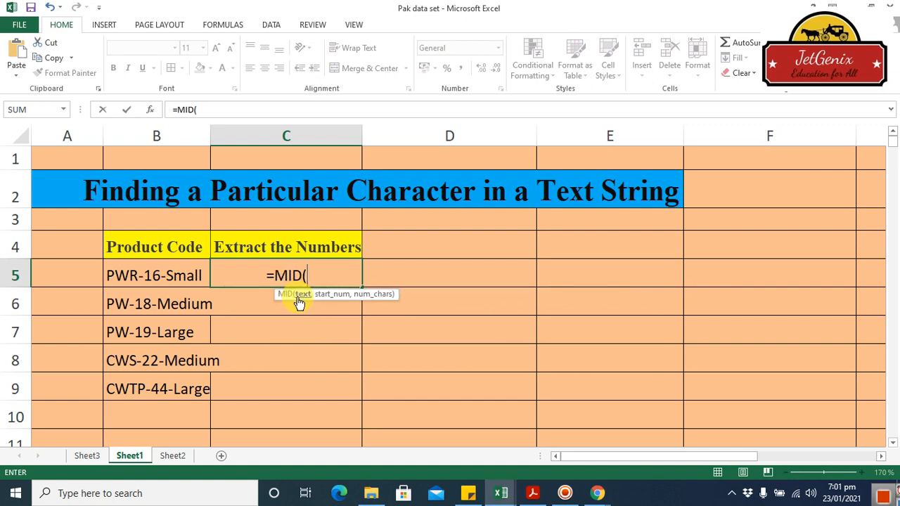
{"action": "left_click", "coordinate": [183, 274]}
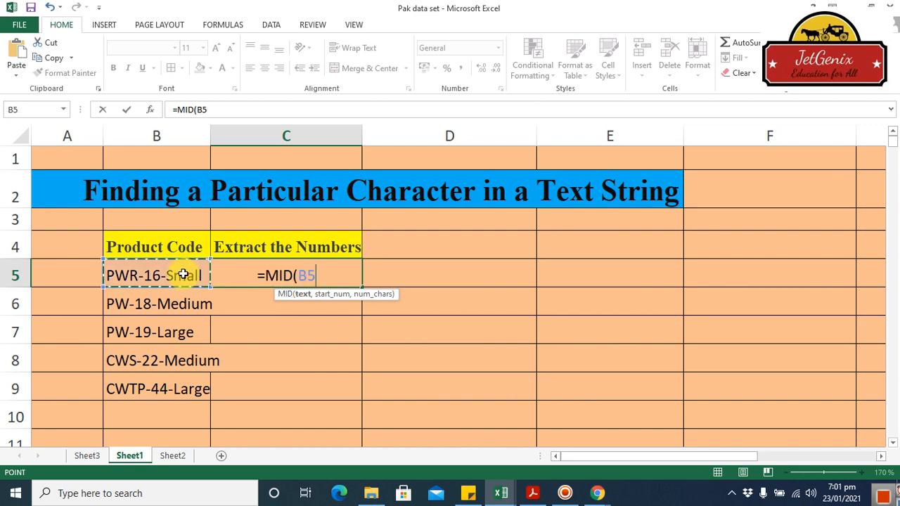
{"action": "type", "text": ","}
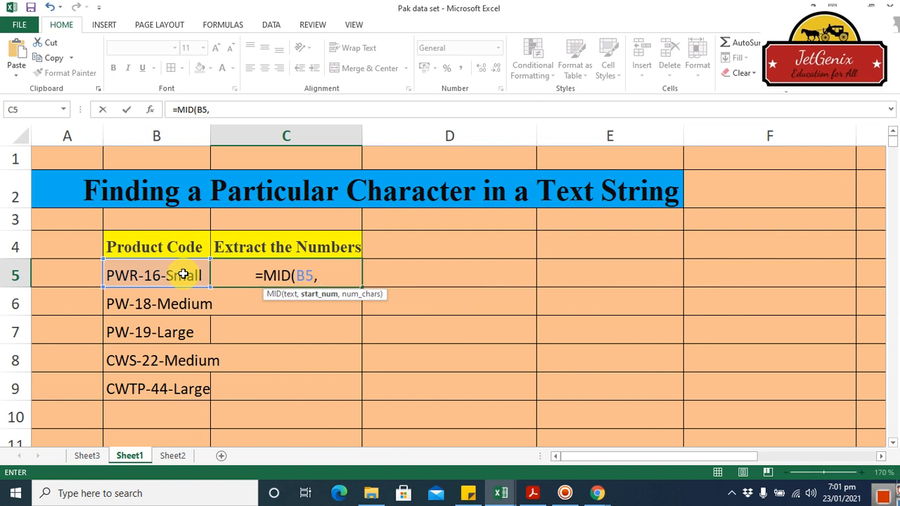
- Add FIND("-",B5)+1 as the start position in the C5 formula, so extraction begins just after the first hyphen
{"action": "type", "text": "fin"}
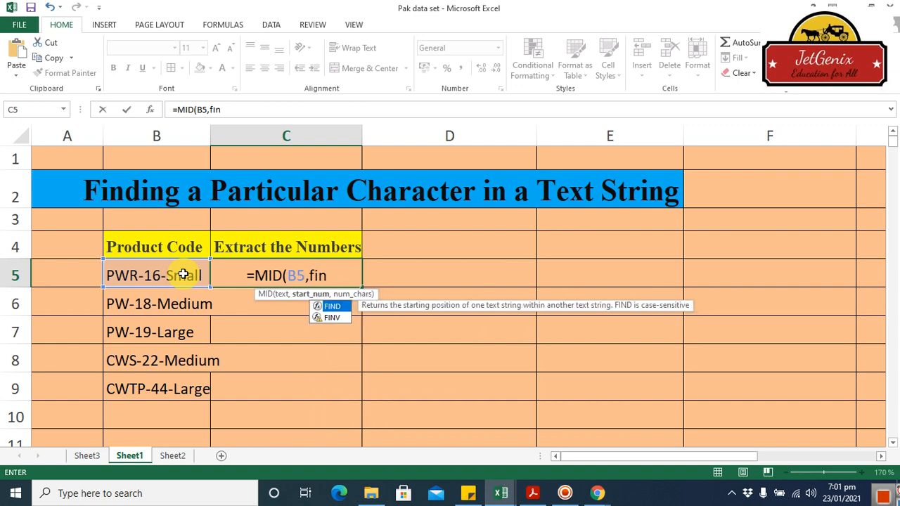
{"action": "double_click", "coordinate": [341, 310]}
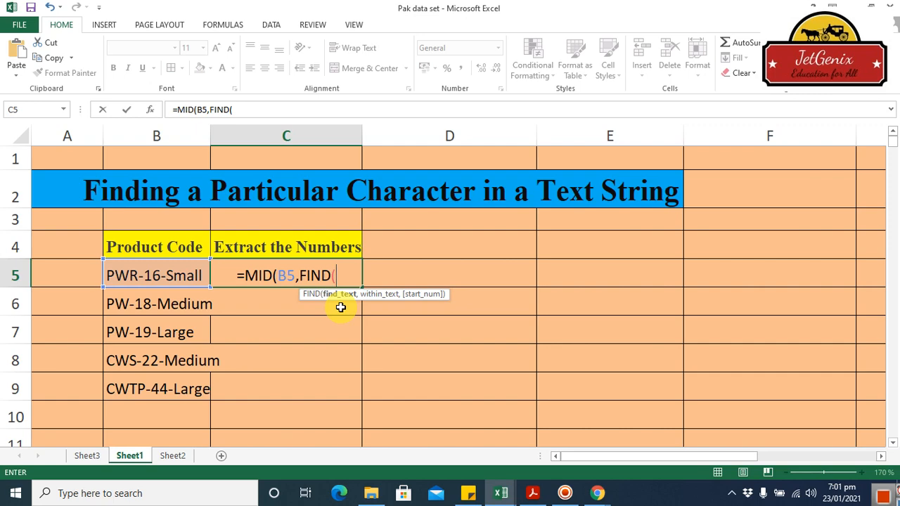
{"action": "type", "text": "\""}
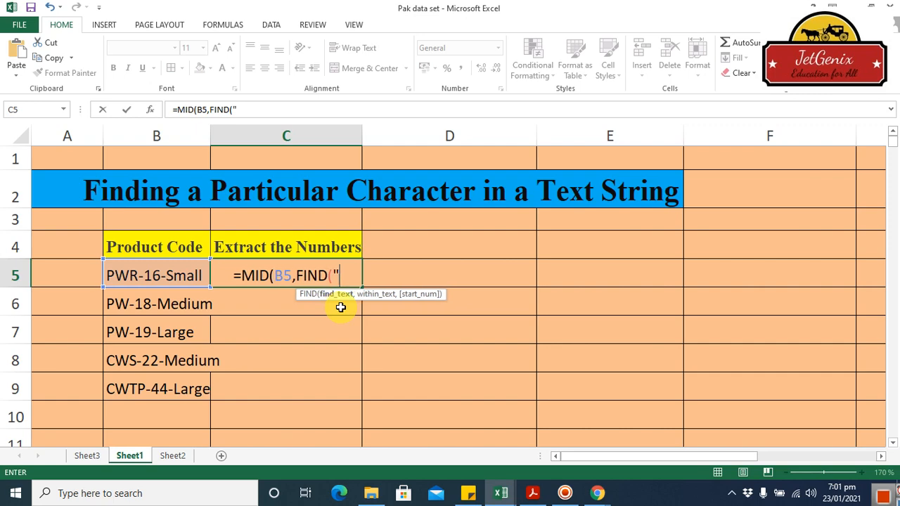
{"action": "type", "text": "-"}
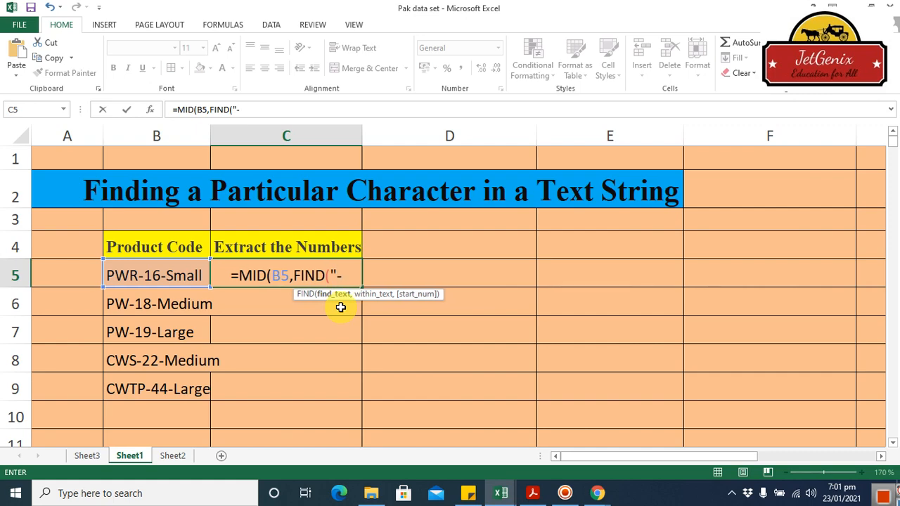
{"action": "type", "text": "\""}
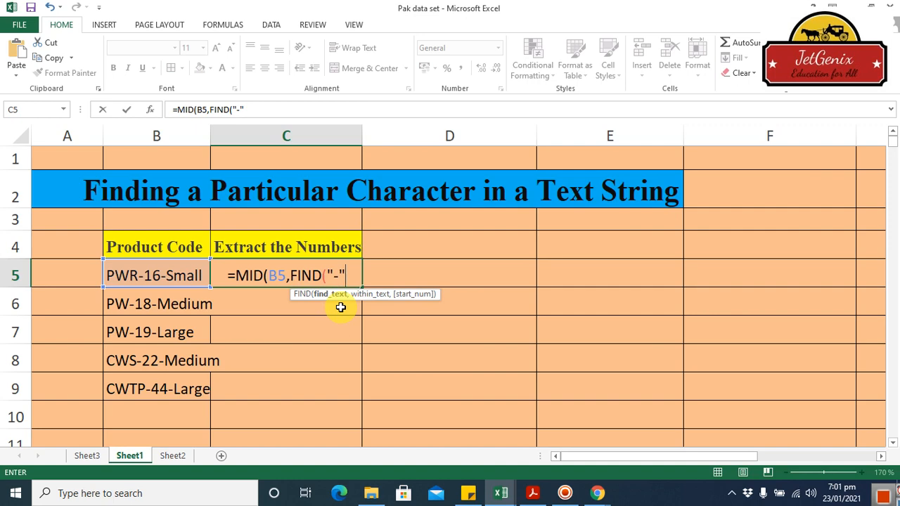
{"action": "type", "text": ","}
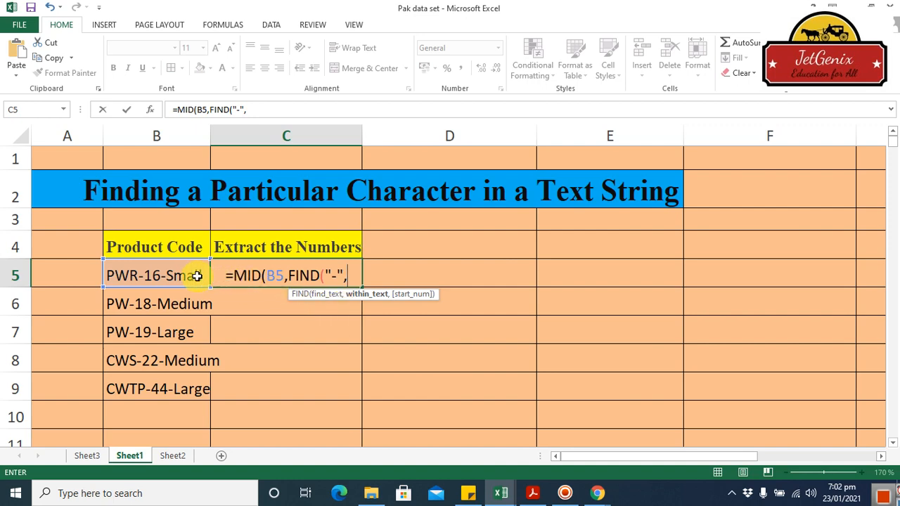
{"action": "left_click", "coordinate": [163, 273]}
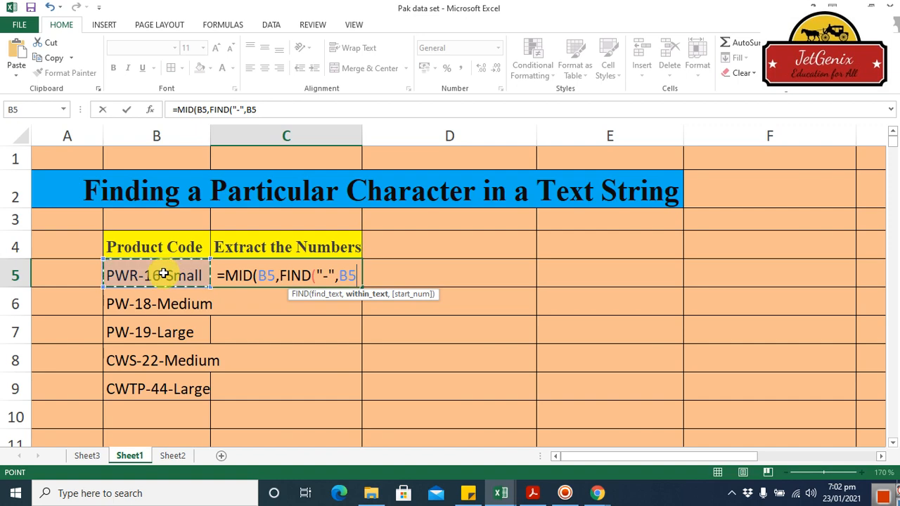
{"action": "type", "text": ")"}
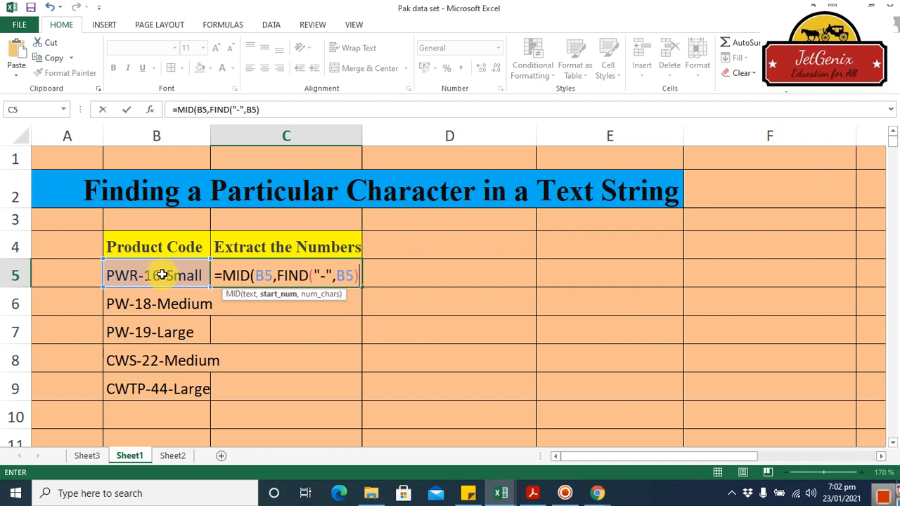
{"action": "type", "text": "+1"}
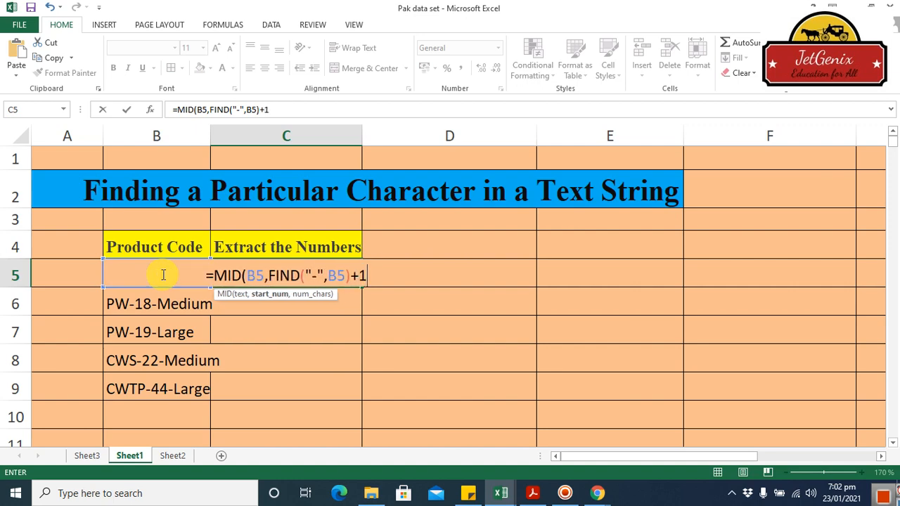
- Set the number of characters to 2 and enter the finished C5 formula =MID(B5,FIND("-",B5)+1,2)
{"action": "type", "text": ","}
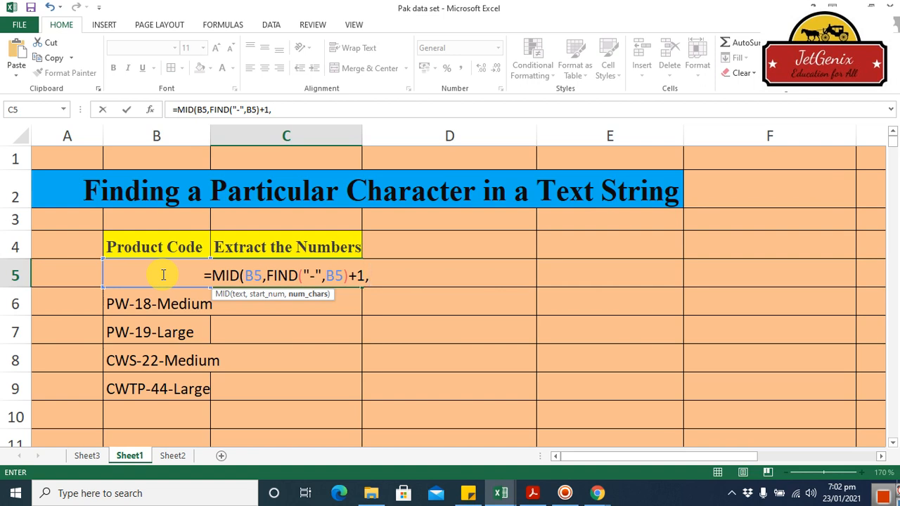
{"action": "type", "text": "2"}
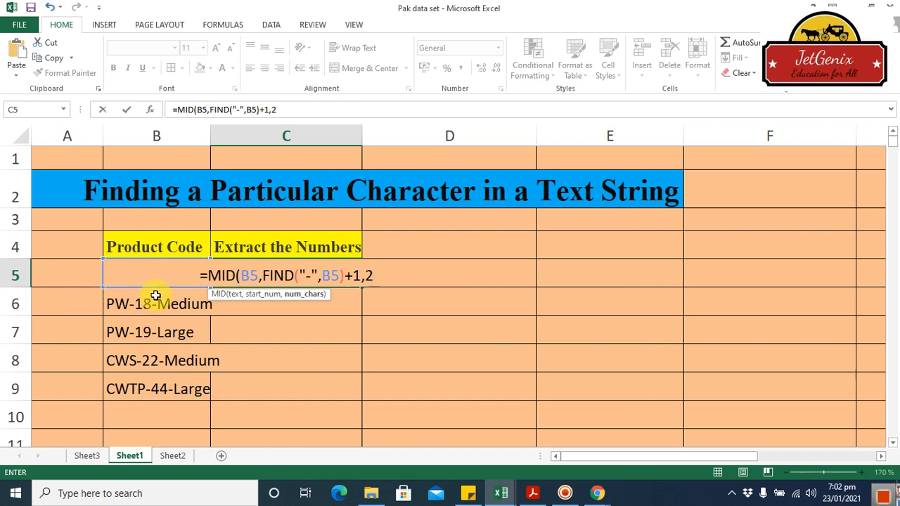
{"action": "type", "text": ")"}
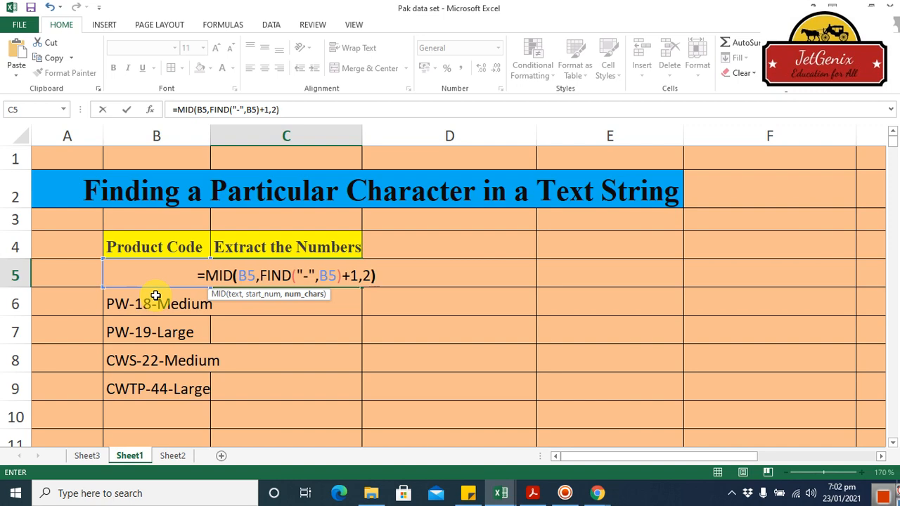
{"action": "key", "text": "Return"}
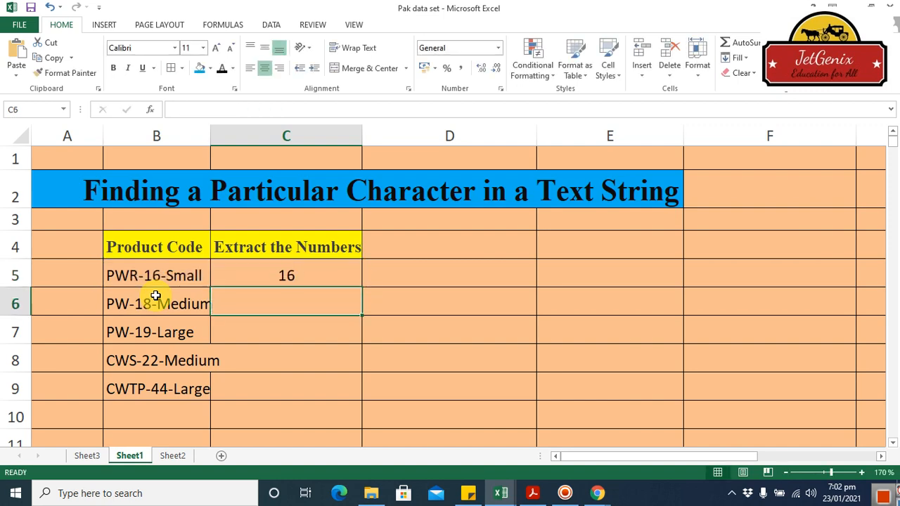
{"action": "left_click", "coordinate": [296, 275]}
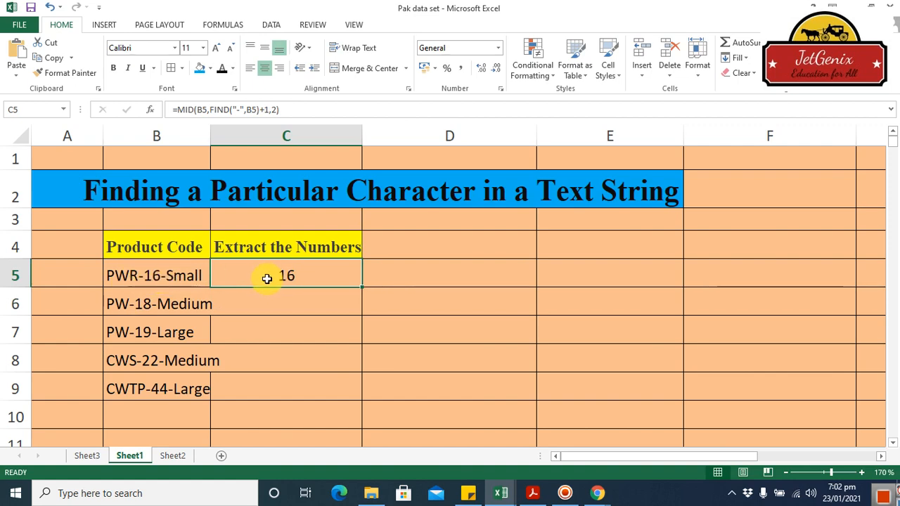
- Start a MID formula in cell C6 that takes its text from product code cell B6
{"action": "left_click", "coordinate": [277, 305]}
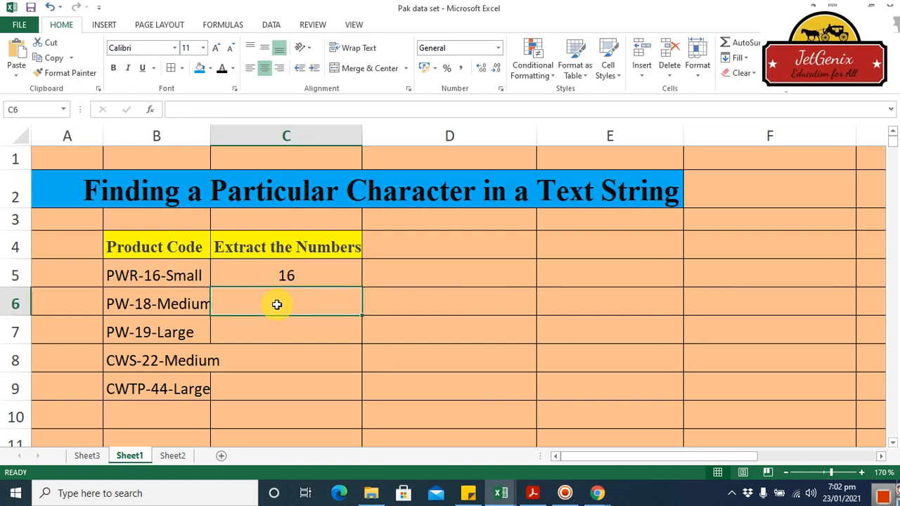
{"action": "type", "text": "="}
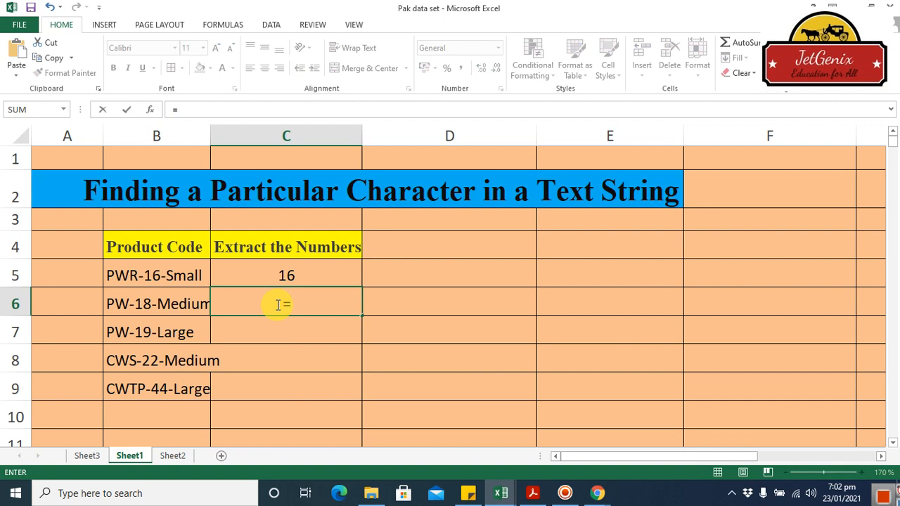
{"action": "type", "text": "mid"}
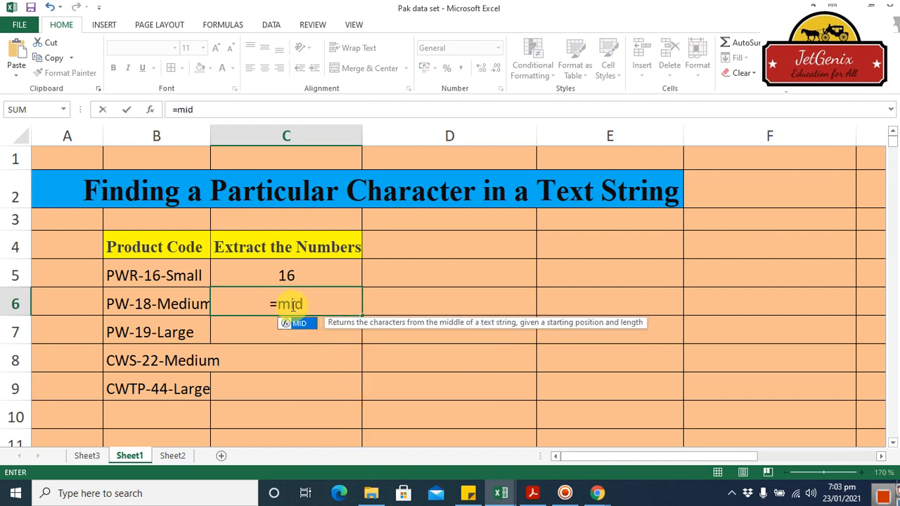
{"action": "double_click", "coordinate": [298, 323]}
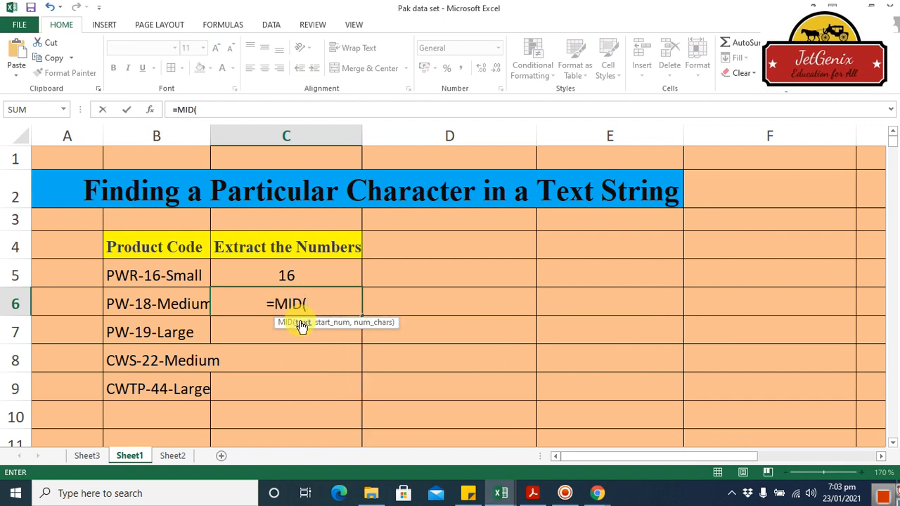
{"action": "left_click", "coordinate": [181, 303]}
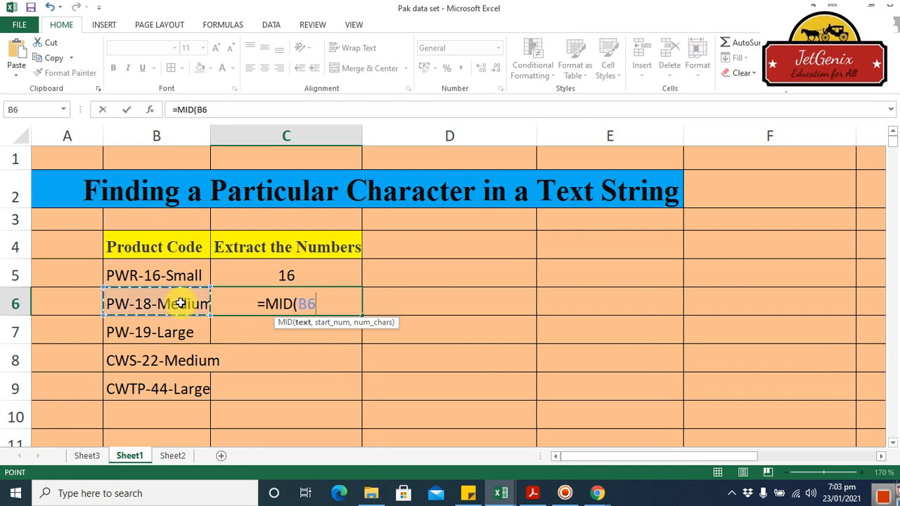
- Complete the C6 formula with start position FIND("-",B6)+1 and 2 characters, entering it as =MID(B6,FIND("-",B6)+1,2)
{"action": "type", "text": ",find"}
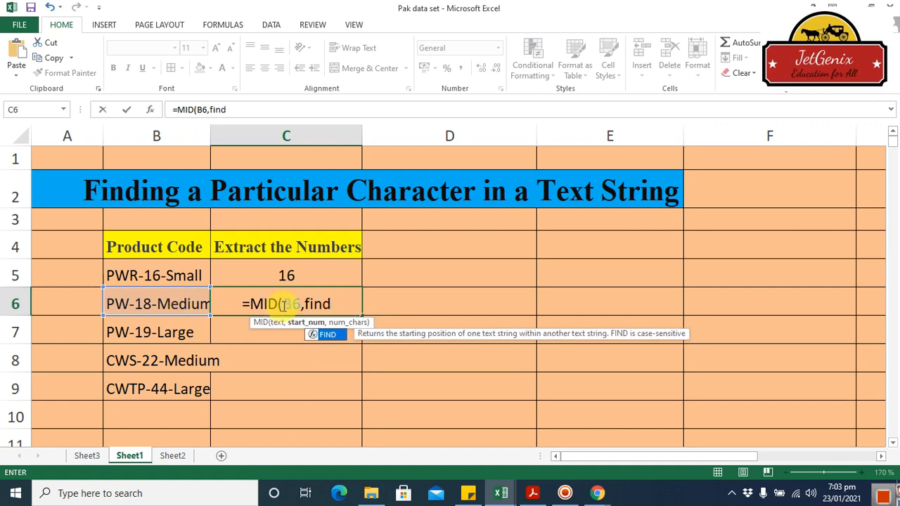
{"action": "double_click", "coordinate": [339, 335]}
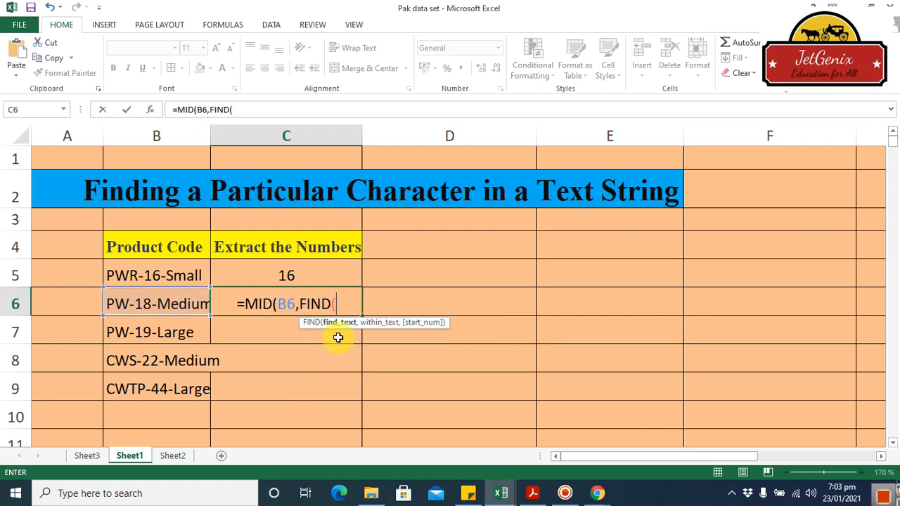
{"action": "type", "text": "\""}
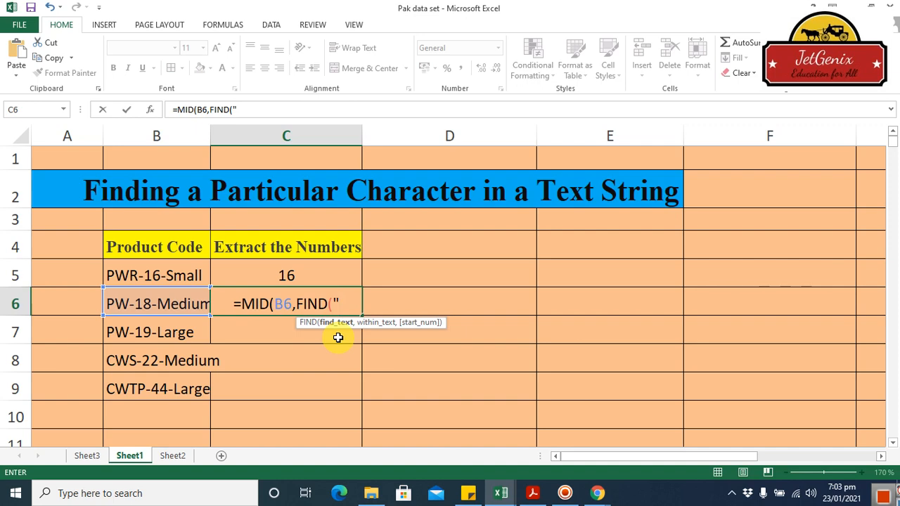
{"action": "type", "text": "-\""}
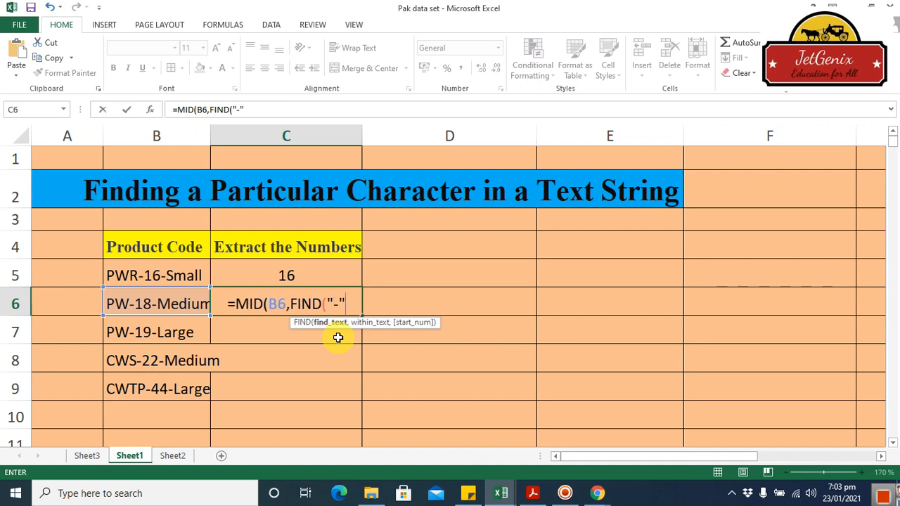
{"action": "type", "text": ","}
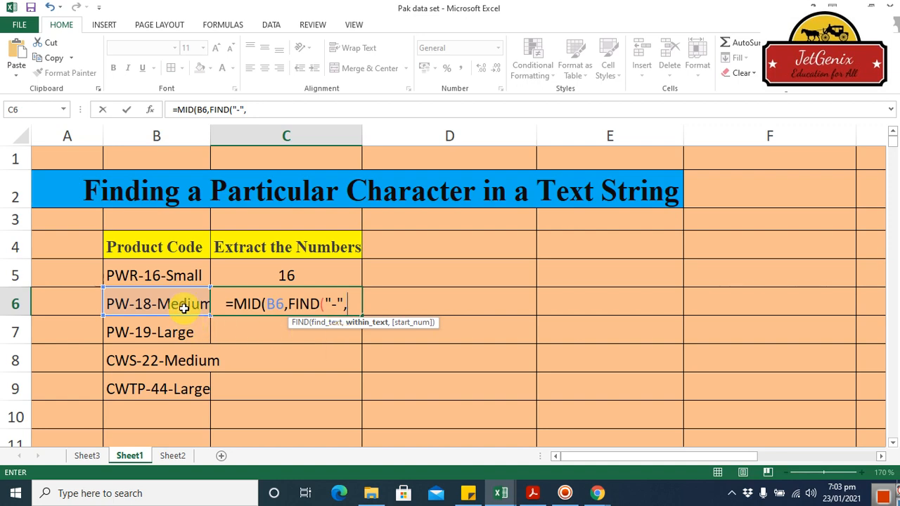
{"action": "left_click", "coordinate": [183, 306]}
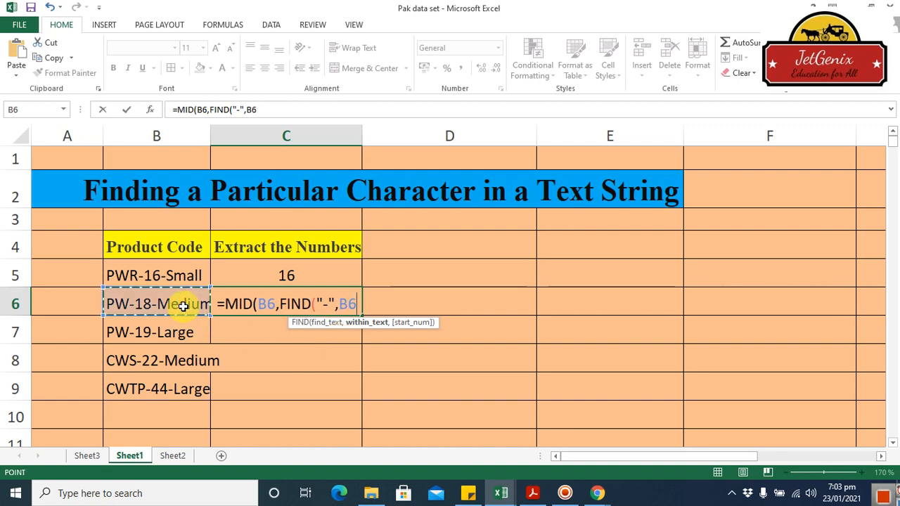
{"action": "type", "text": ")"}
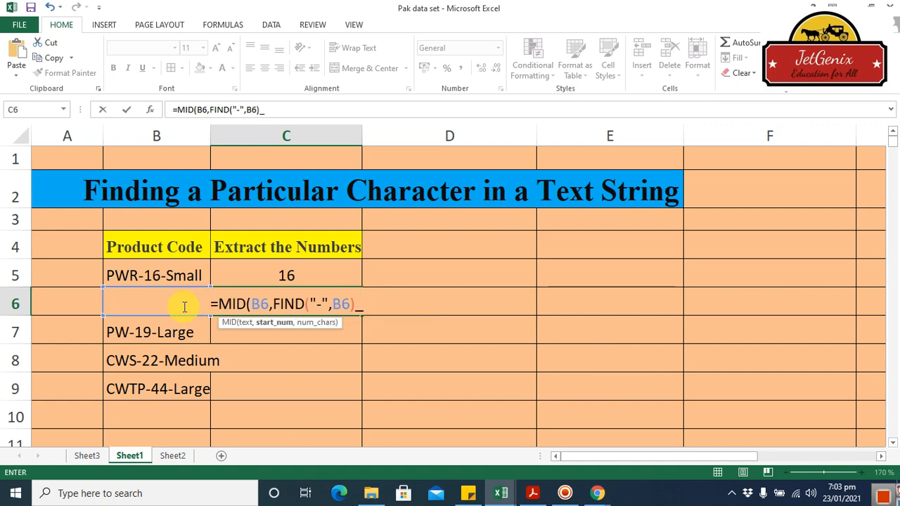
{"action": "type", "text": "+1,2"}
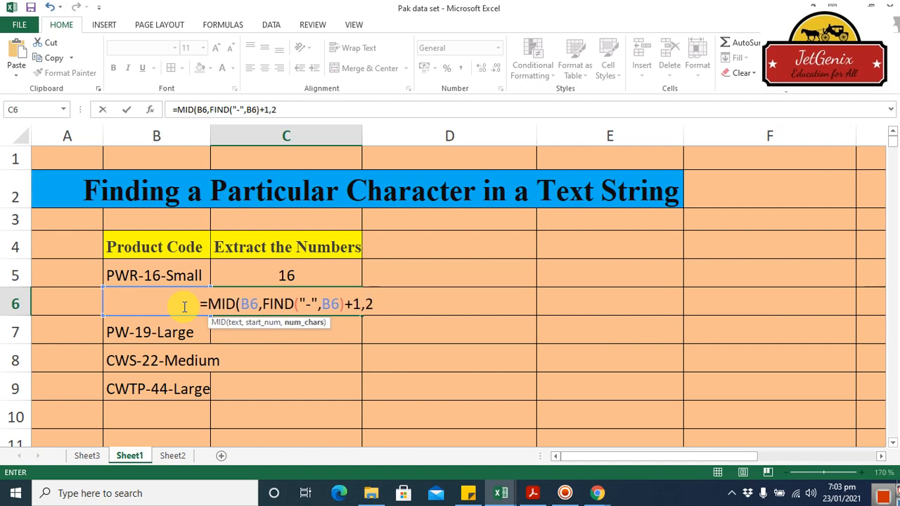
{"action": "key", "text": "Return"}
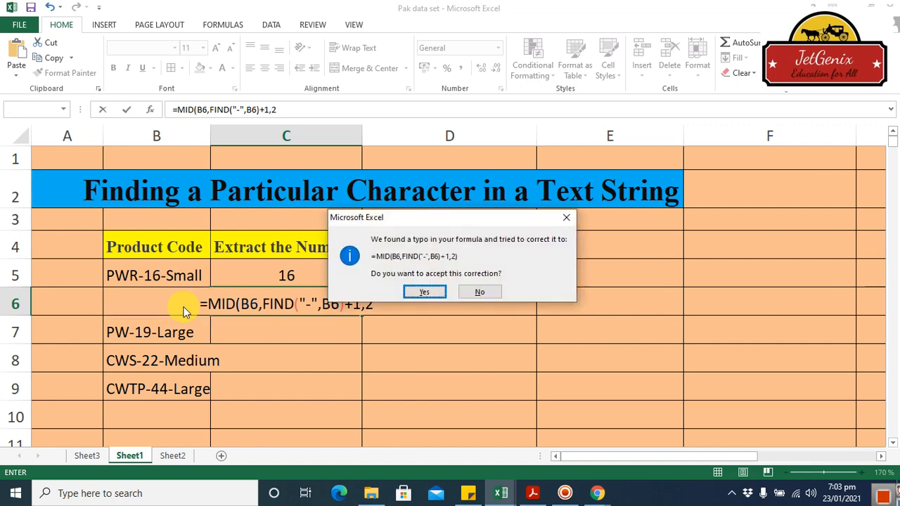
{"action": "key", "text": "Return"}
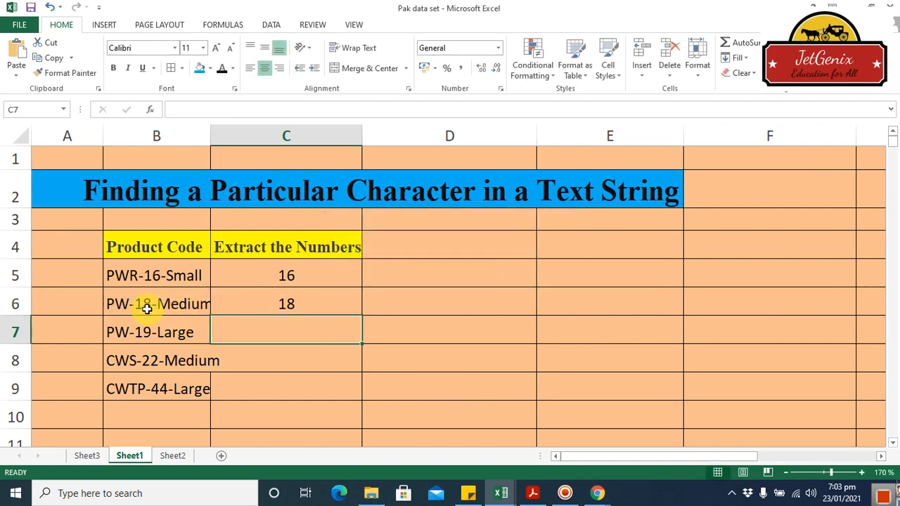
- Fill the MID formulas from C5:C6 down through C9 for the remaining product codes
{"action": "left_click_drag", "start_coordinate": [286, 274], "coordinate": [294, 300]}
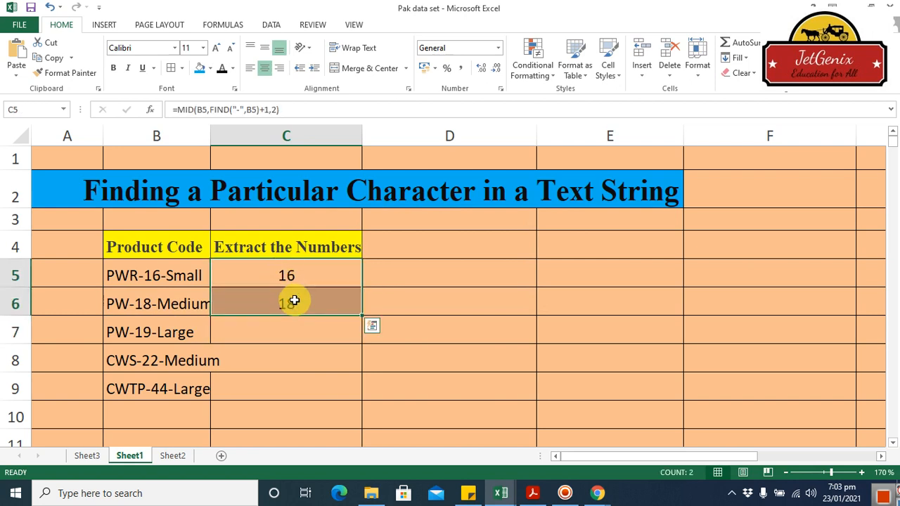
{"action": "double_click", "coordinate": [362, 317]}
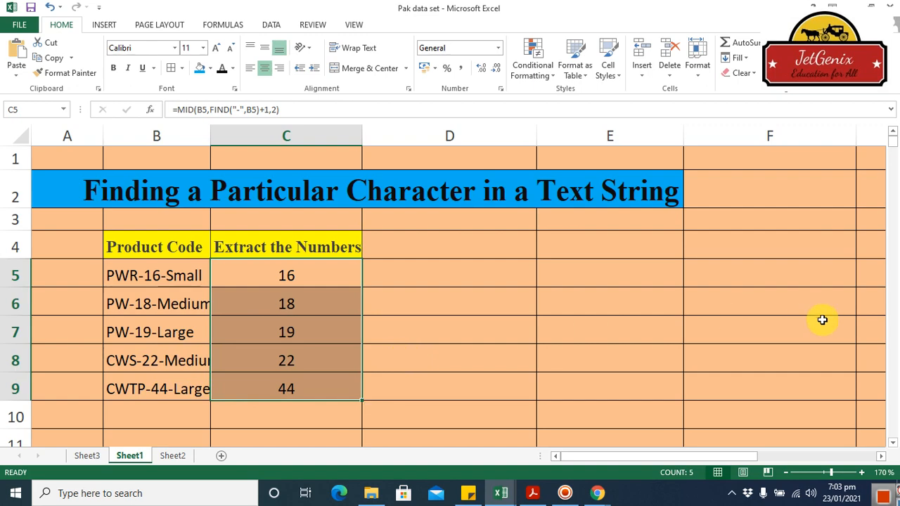
- Clear the existing size designations from C14:C18 and widen column B slightly to fit the product codes
{"action": "left_click", "coordinate": [893, 444]}
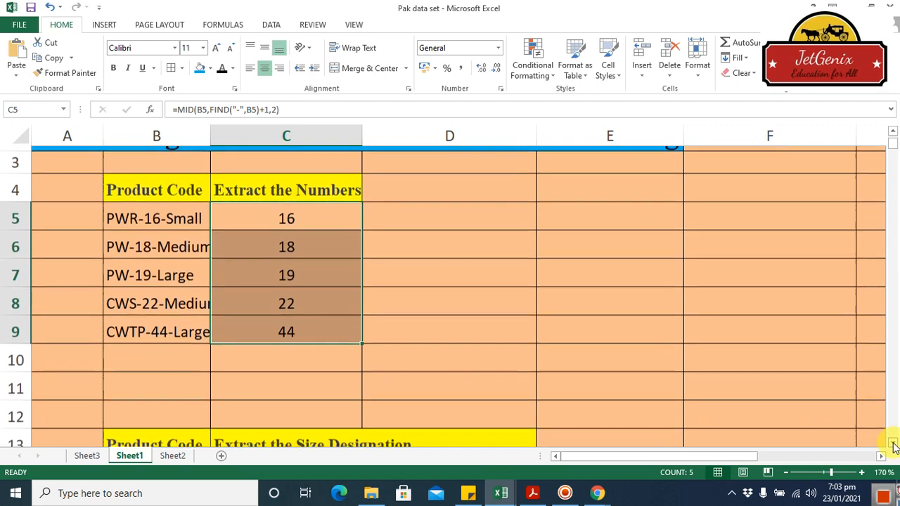
{"action": "left_click", "coordinate": [893, 444]}
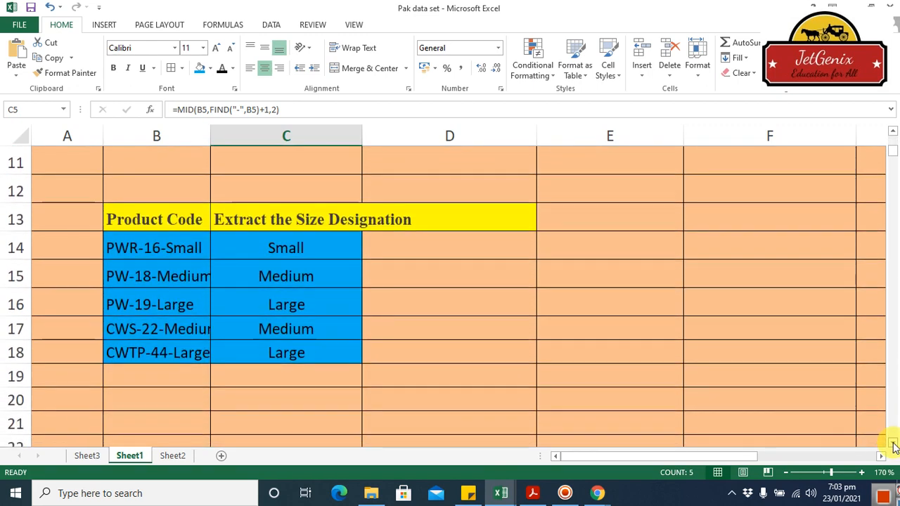
{"action": "left_click", "coordinate": [276, 253]}
{"action": "left_click_drag", "start_coordinate": [276, 253], "coordinate": [298, 353]}
{"action": "key", "text": "Delete"}
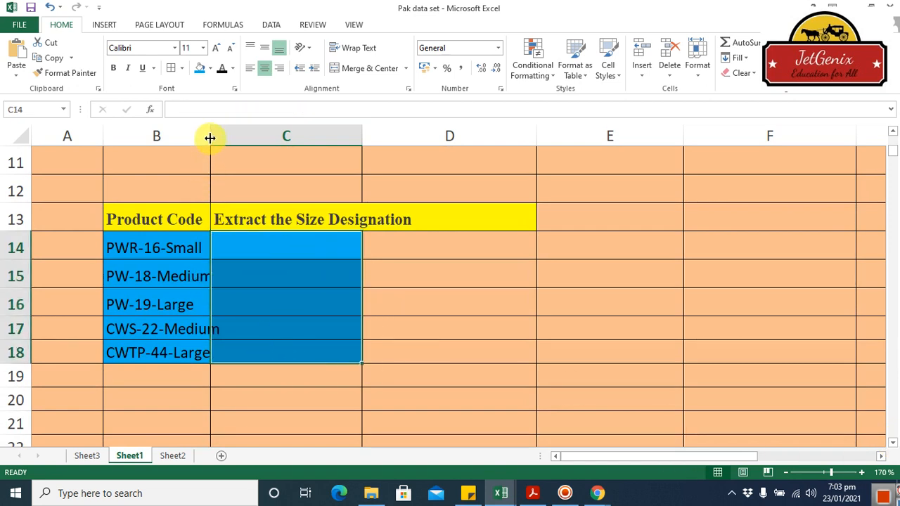
{"action": "left_click_drag", "start_coordinate": [209, 139], "coordinate": [219, 138]}
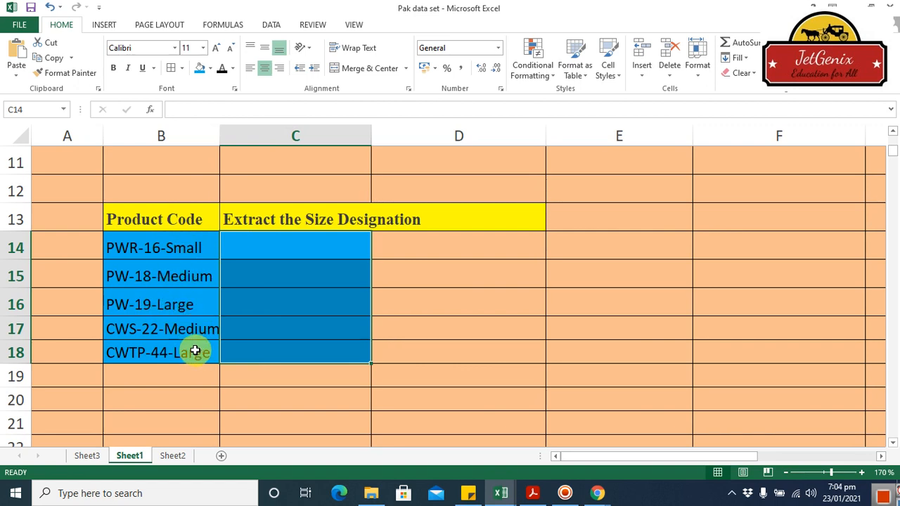
- Start a MID formula in cell C14 that takes its text from product code cell B14
{"action": "left_click", "coordinate": [269, 252]}
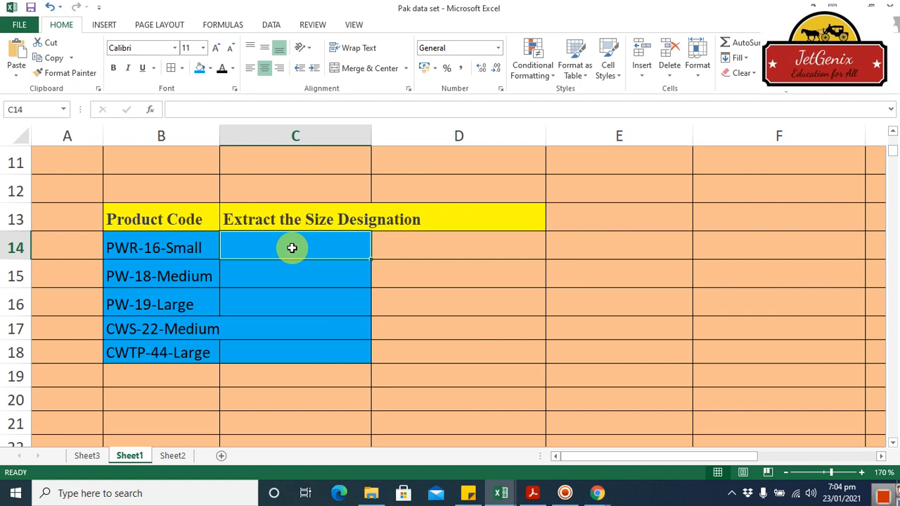
{"action": "type", "text": "=mid"}
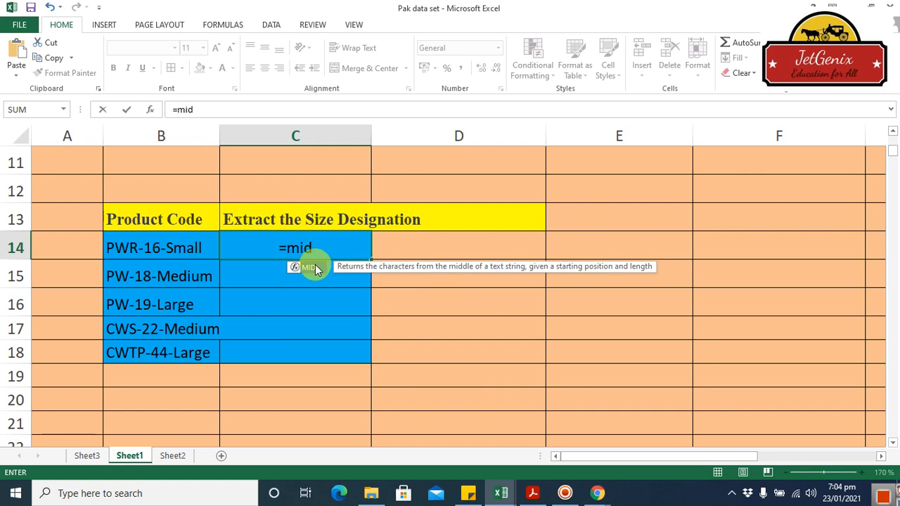
{"action": "double_click", "coordinate": [314, 264]}
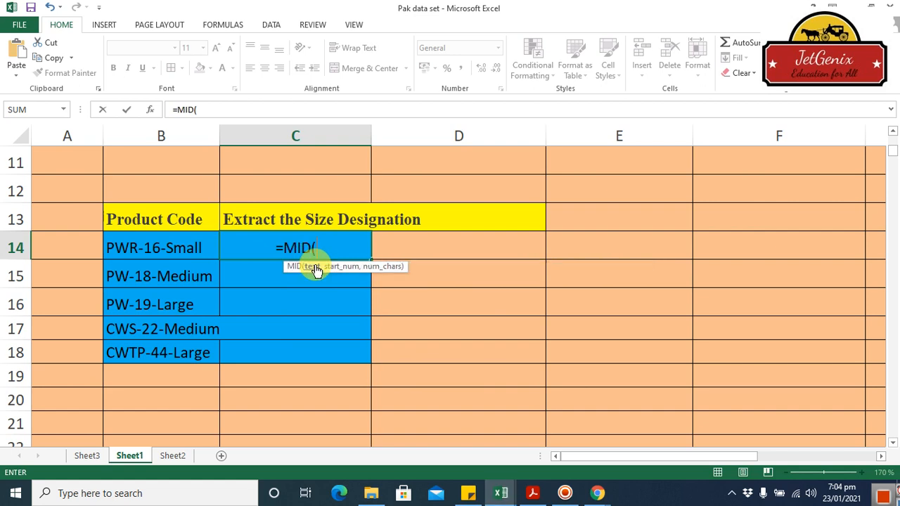
{"action": "left_click", "coordinate": [162, 249]}
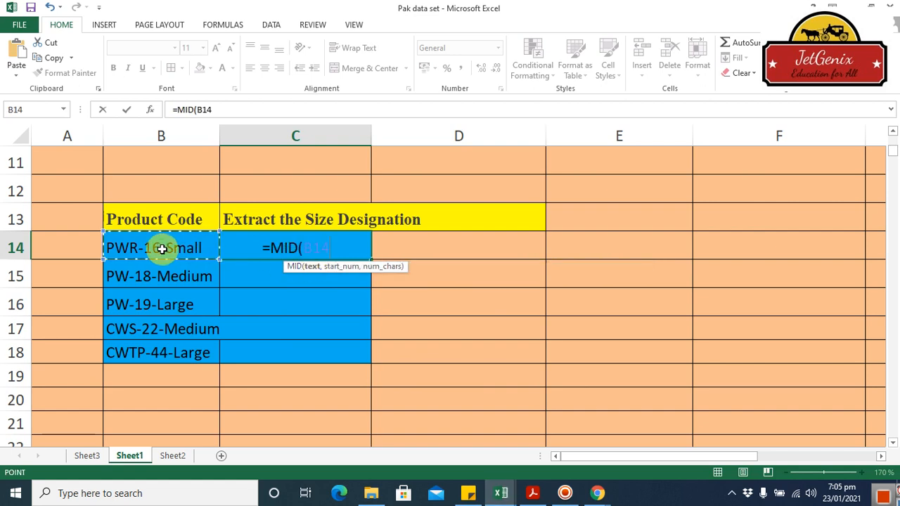
{"action": "type", "text": ","}
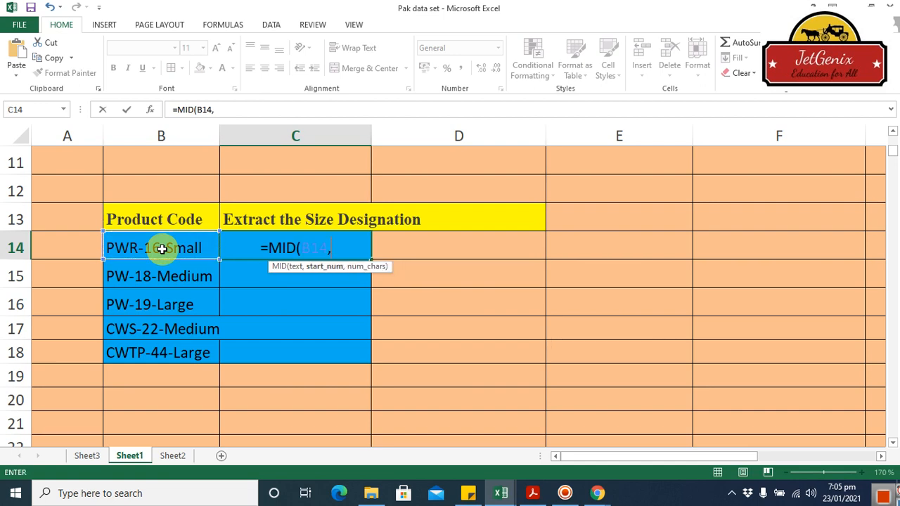
- Begin the start position of the C14 formula with a FIND function that looks for "-" within B14
{"action": "type", "text": "fin"}
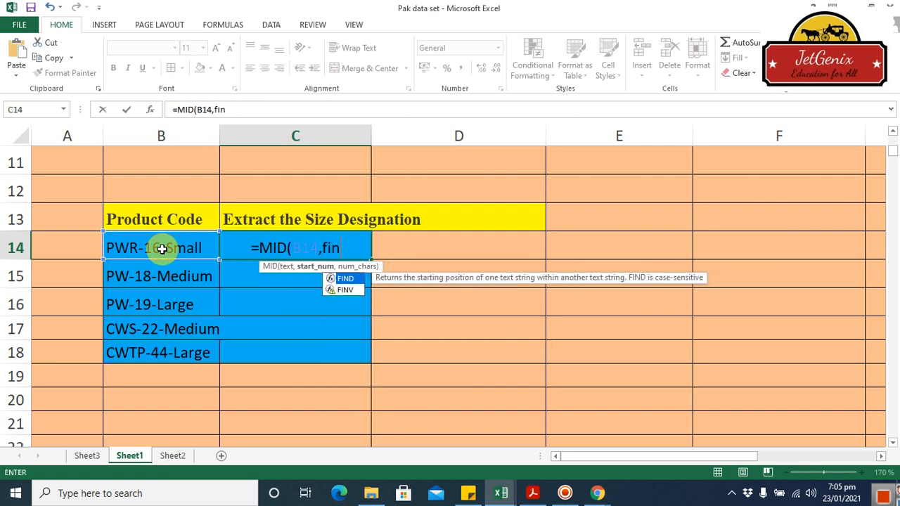
{"action": "double_click", "coordinate": [344, 279]}
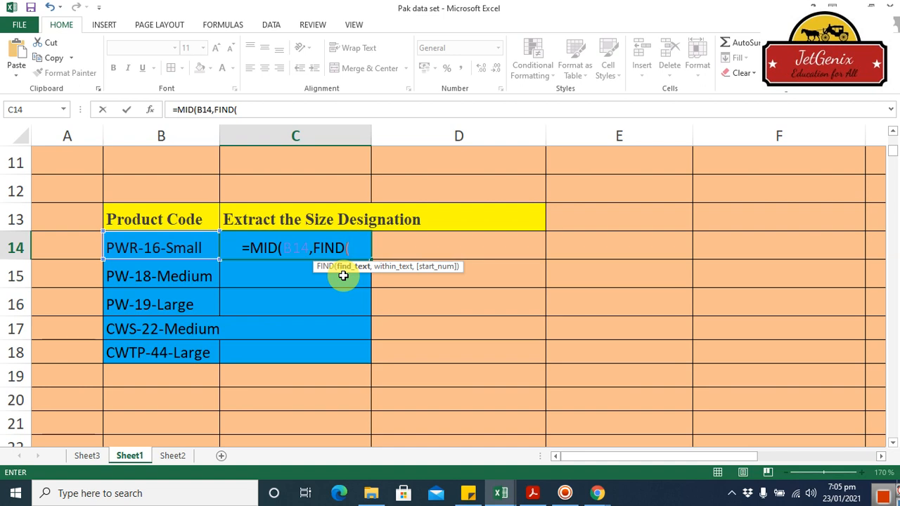
{"action": "type", "text": "\""}
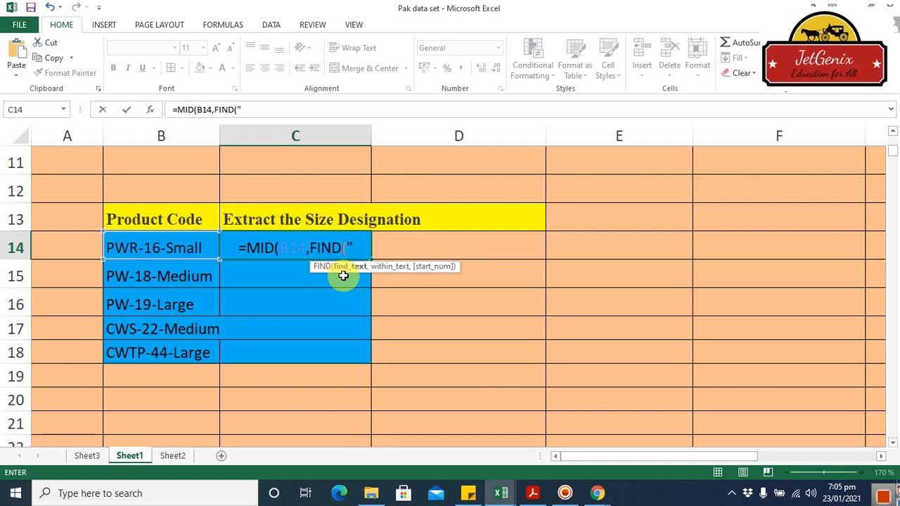
{"action": "type", "text": "-"}
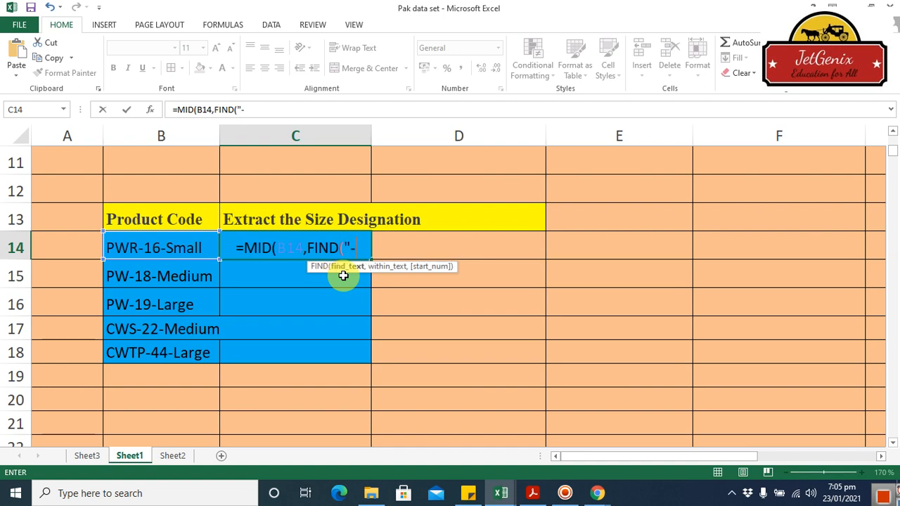
{"action": "type", "text": "\""}
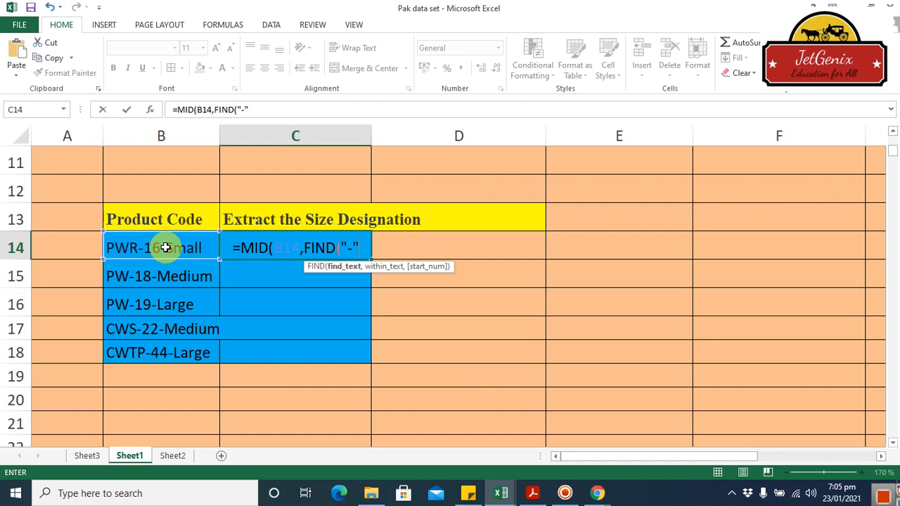
{"action": "key", "text": "Return"}
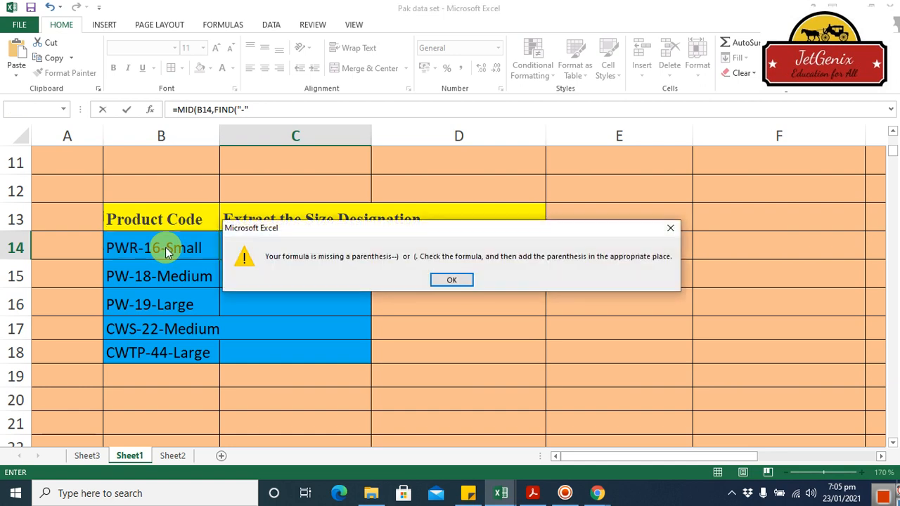
{"action": "left_click", "coordinate": [454, 280]}
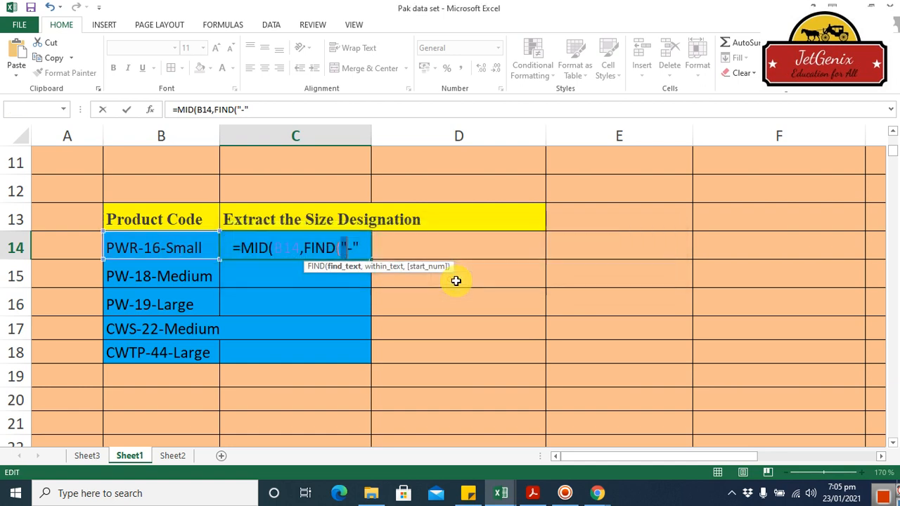
{"action": "left_click", "coordinate": [359, 249]}
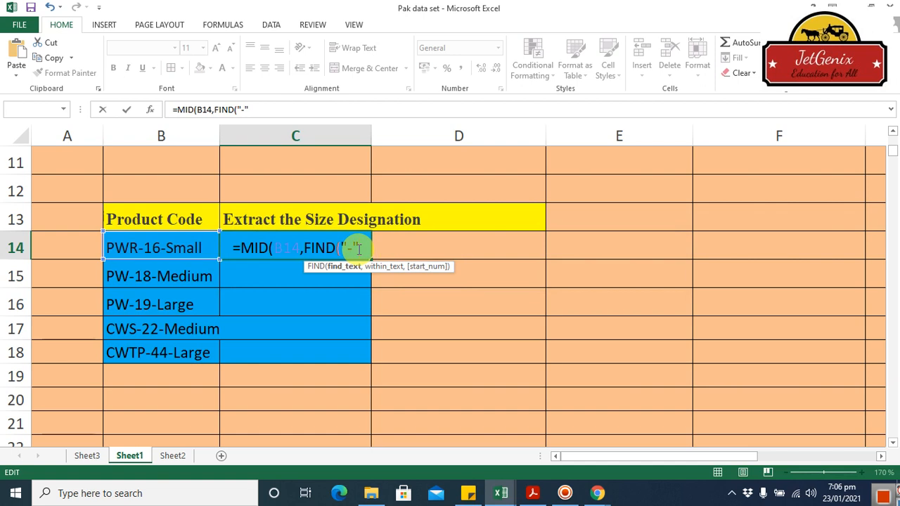
{"action": "type", "text": ","}
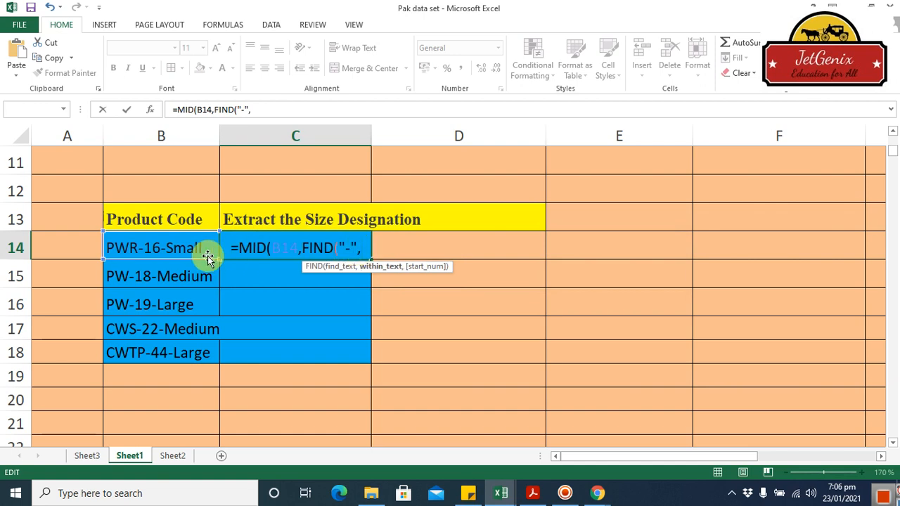
{"action": "left_click", "coordinate": [180, 248]}
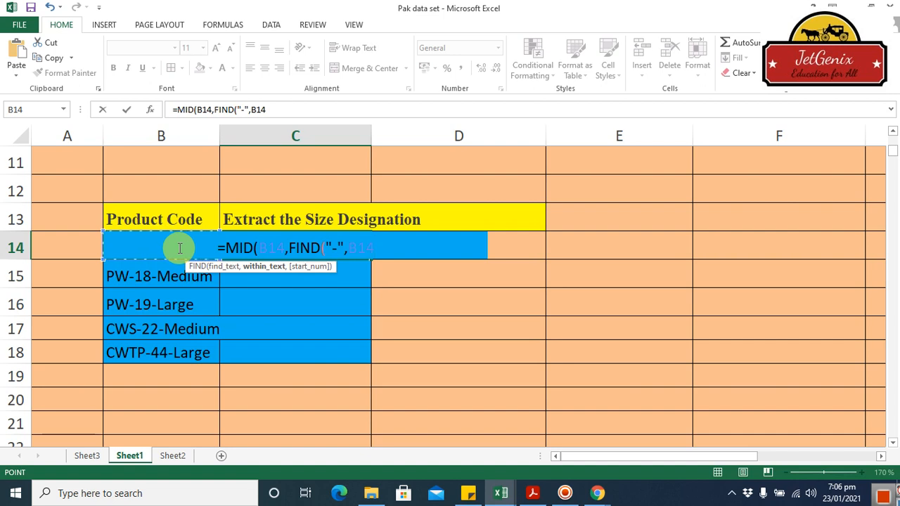
- Nest FIND("-",B14)+1 as the start number of the outer FIND in C14, so its search begins after the first hyphen
{"action": "type", "text": ",fin"}
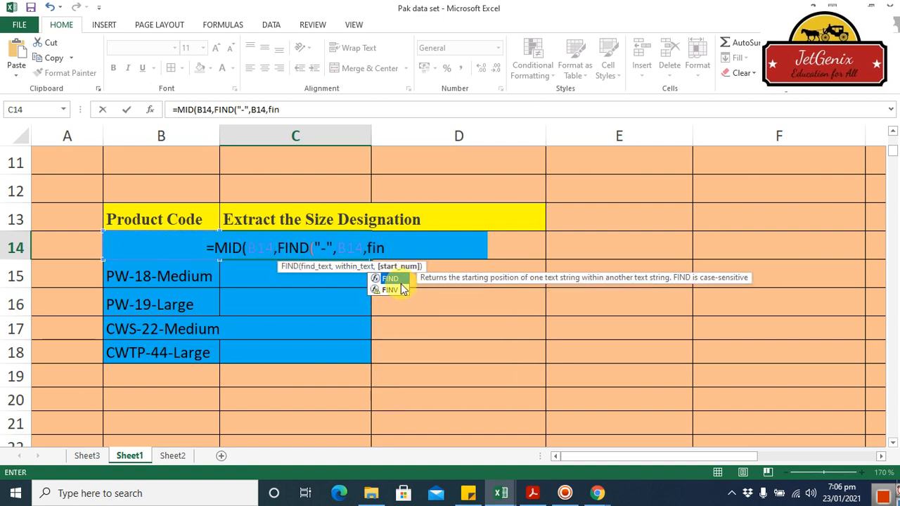
{"action": "double_click", "coordinate": [397, 278]}
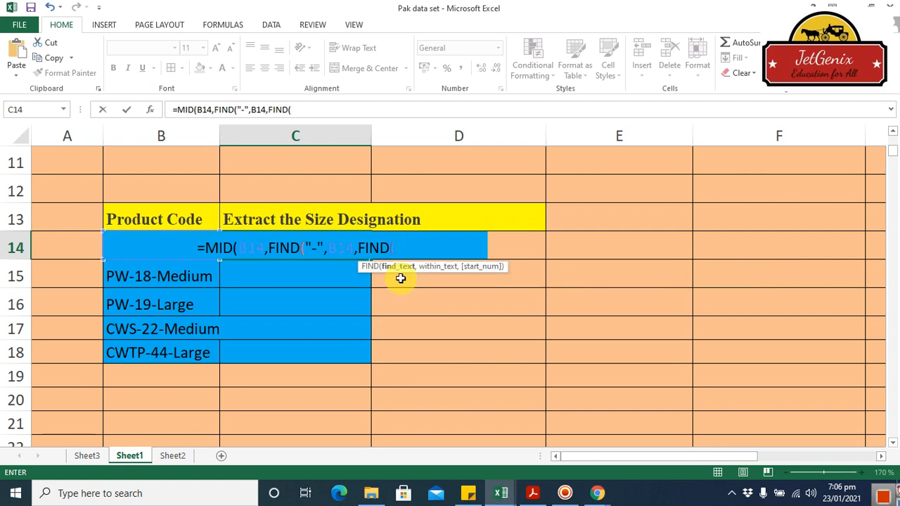
{"action": "type", "text": "\""}
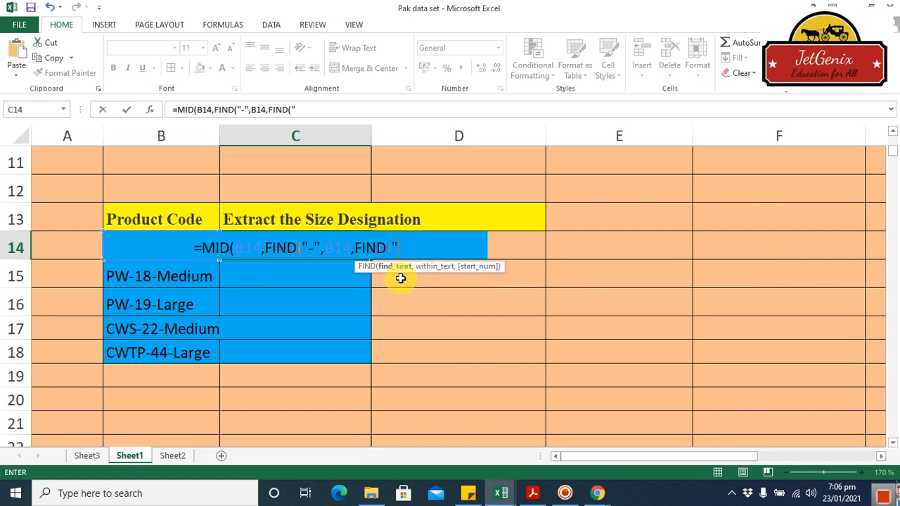
{"action": "type", "text": "-\""}
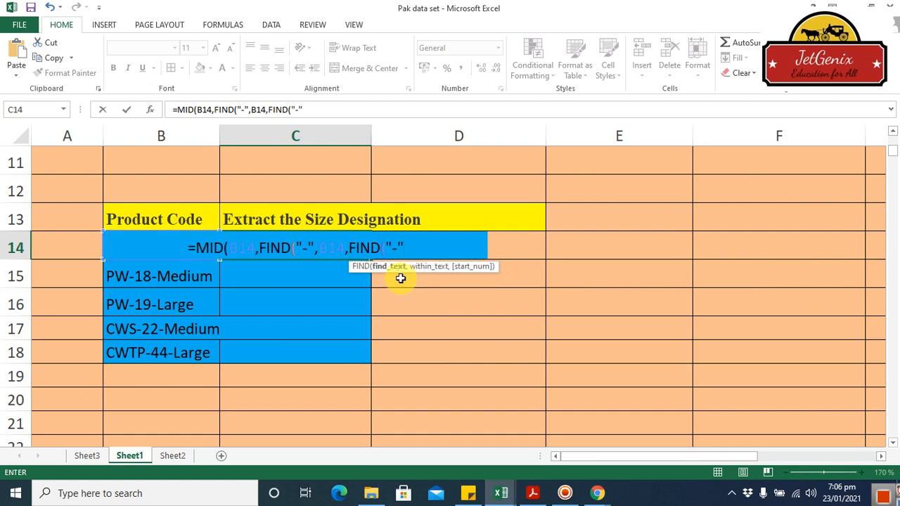
{"action": "type", "text": ","}
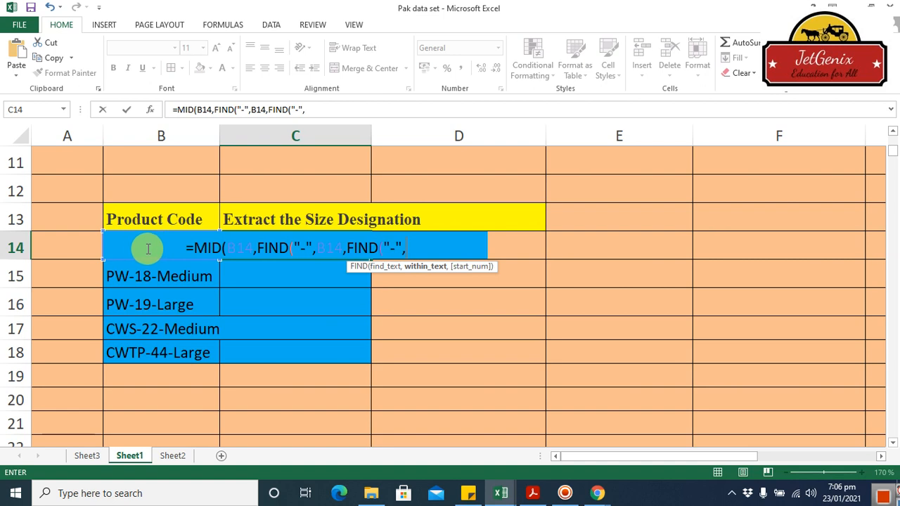
{"action": "key", "text": "F2"}
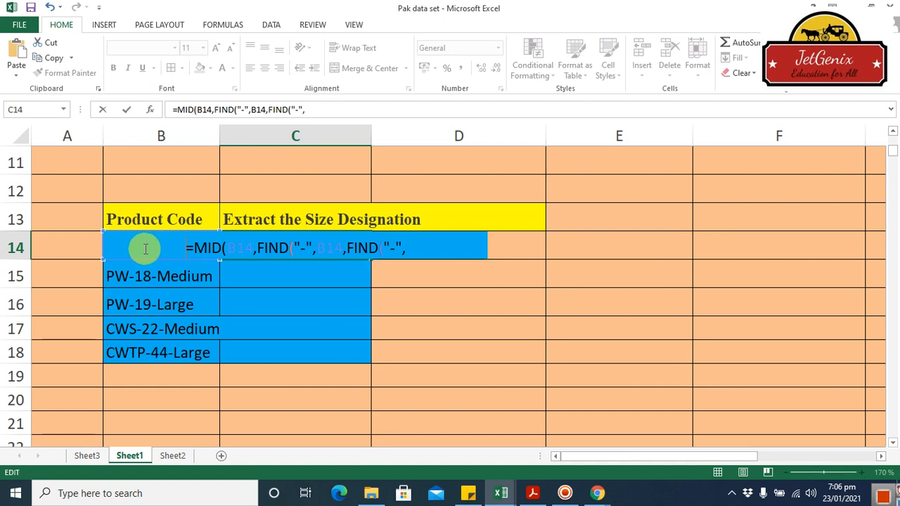
{"action": "left_click", "coordinate": [415, 250]}
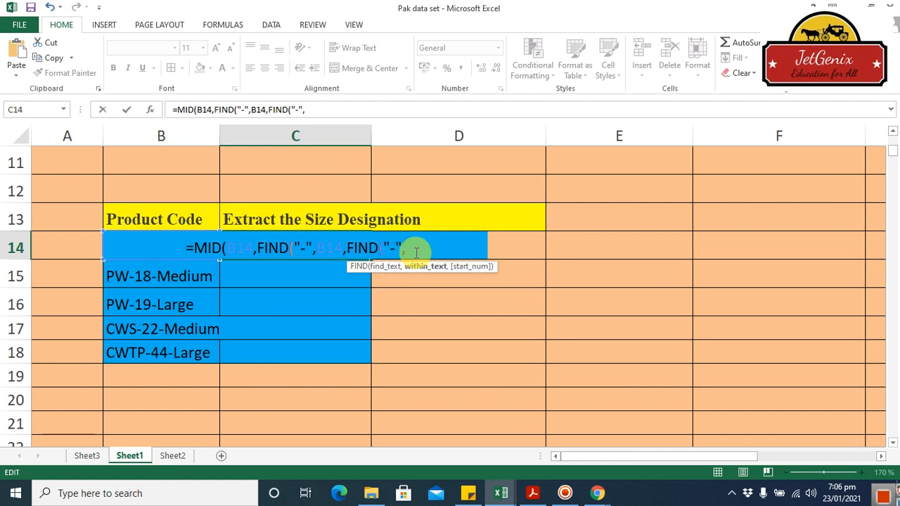
{"action": "type", "text": "B14"}
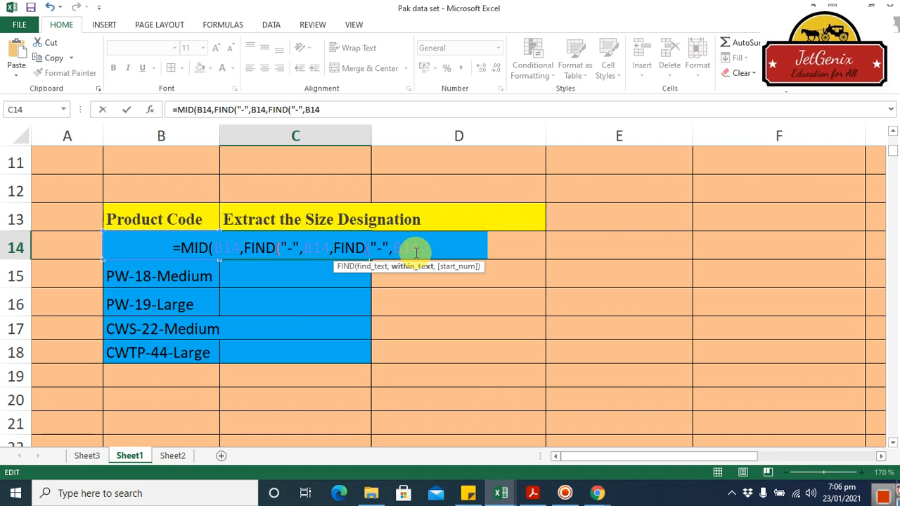
{"action": "type", "text": ")"}
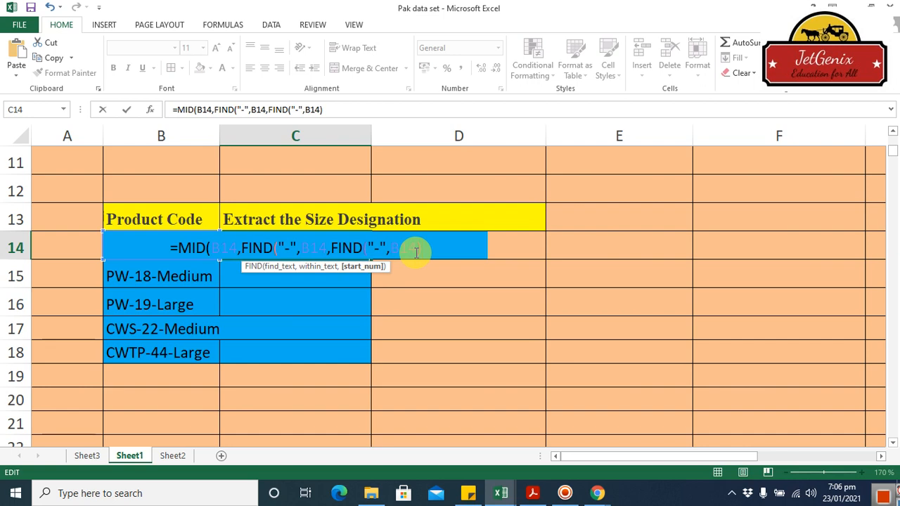
{"action": "type", "text": "+"}
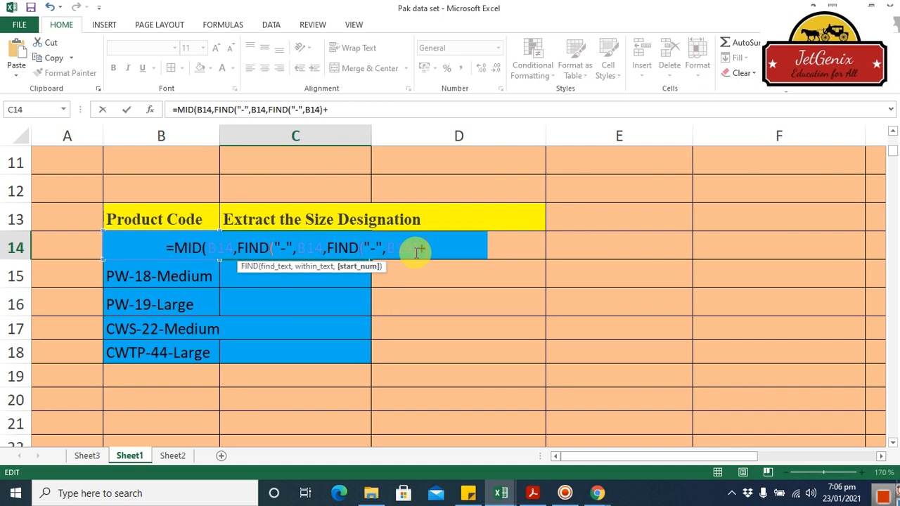
{"action": "type", "text": "1"}
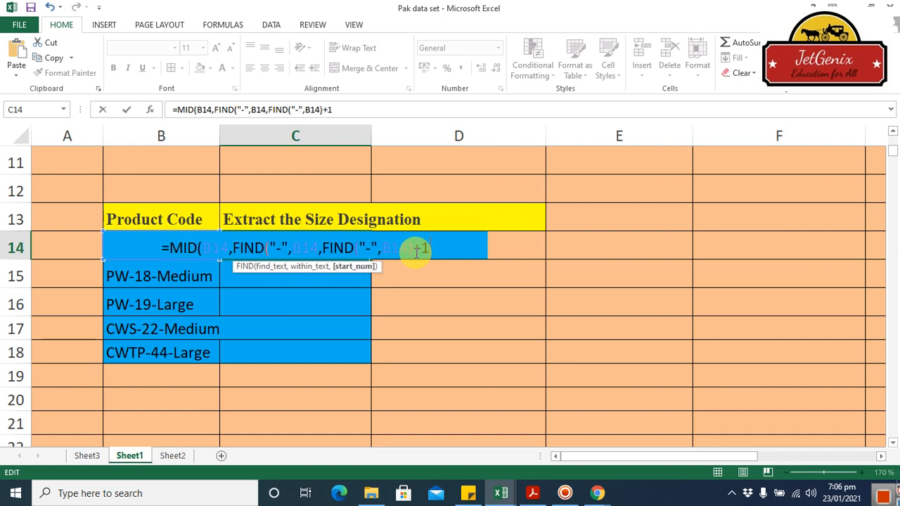
- Close the outer FIND in the C14 formula and add 1, completing the start position just after the second hyphen
{"action": "type", "text": ")+"}
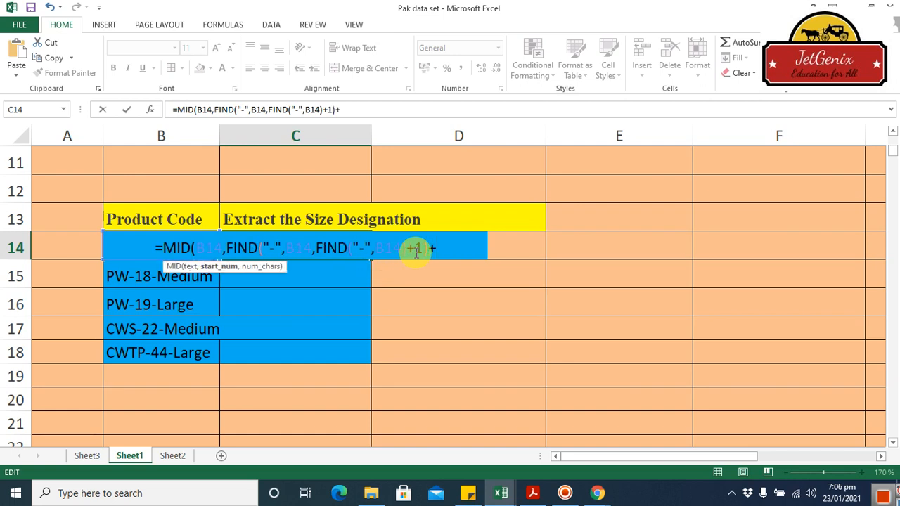
{"action": "type", "text": "1"}
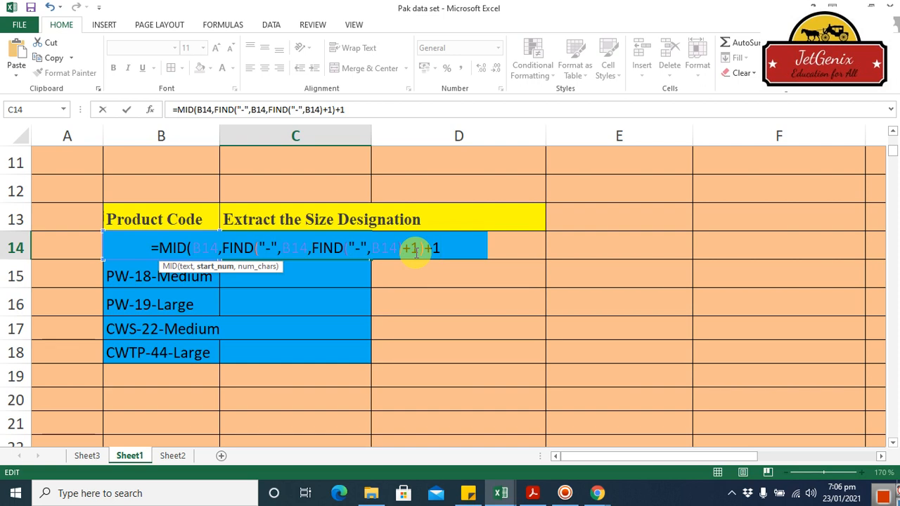
{"action": "type", "text": ","}
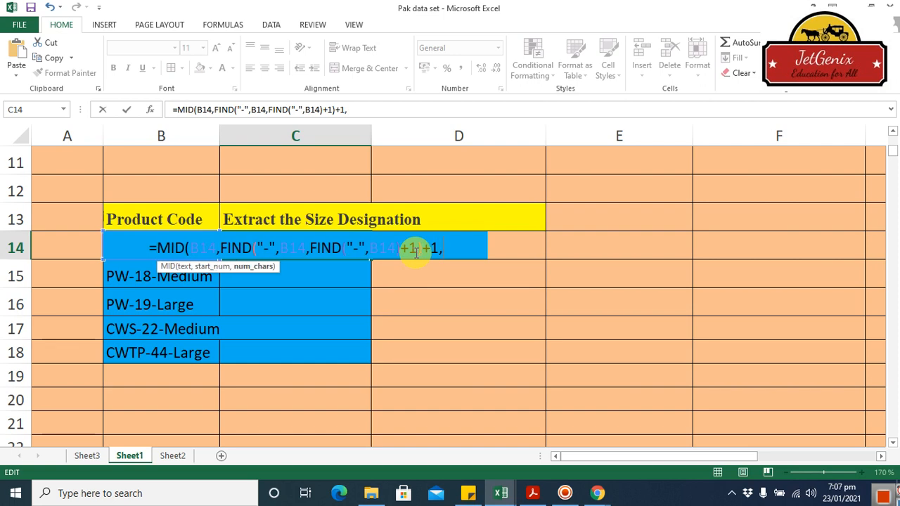
{"action": "type", "text": "10000"}
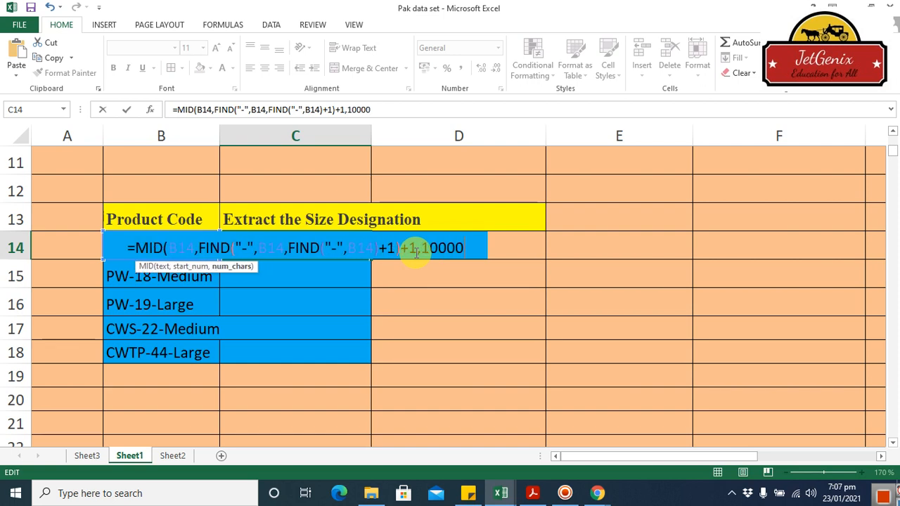
{"action": "key", "text": "BackSpace"}
{"action": "key", "text": "BackSpace"}
{"action": "key", "text": "BackSpace"}
{"action": "key", "text": "BackSpace"}
{"action": "key", "text": "BackSpace"}
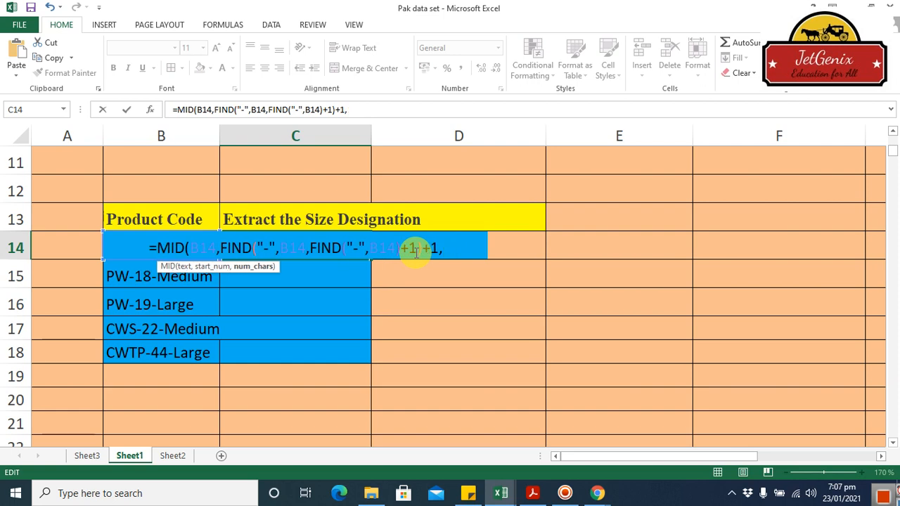
- Set the number of characters in the C14 MID formula to 5000 and complete the formula
{"action": "type", "text": "5000"}
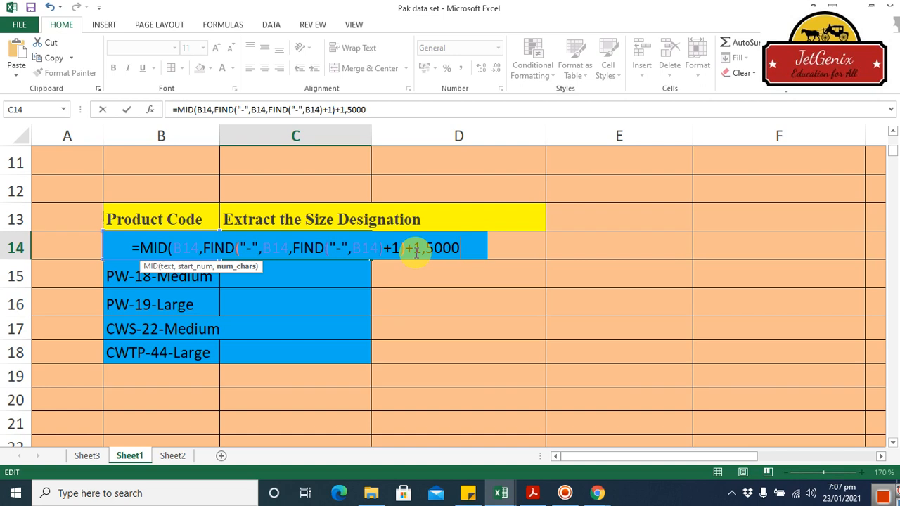
{"action": "type", "text": ")"}
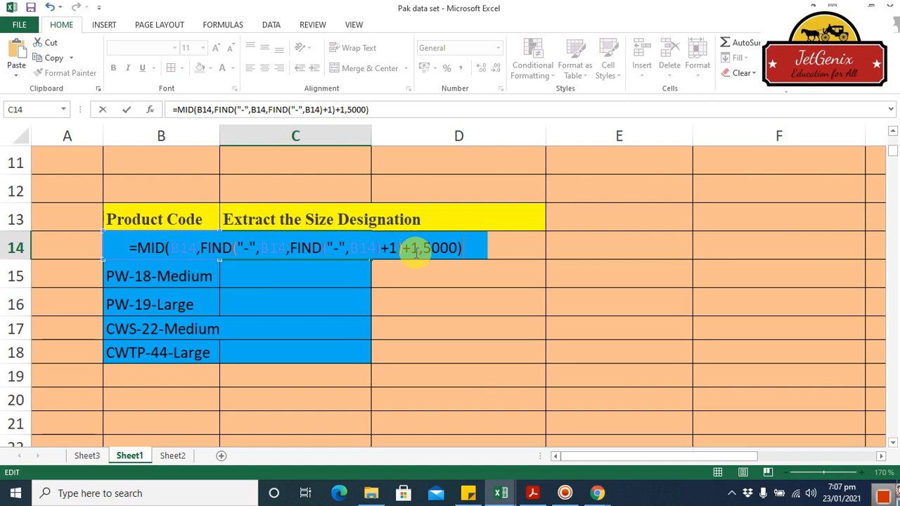
{"action": "key", "text": "Return"}
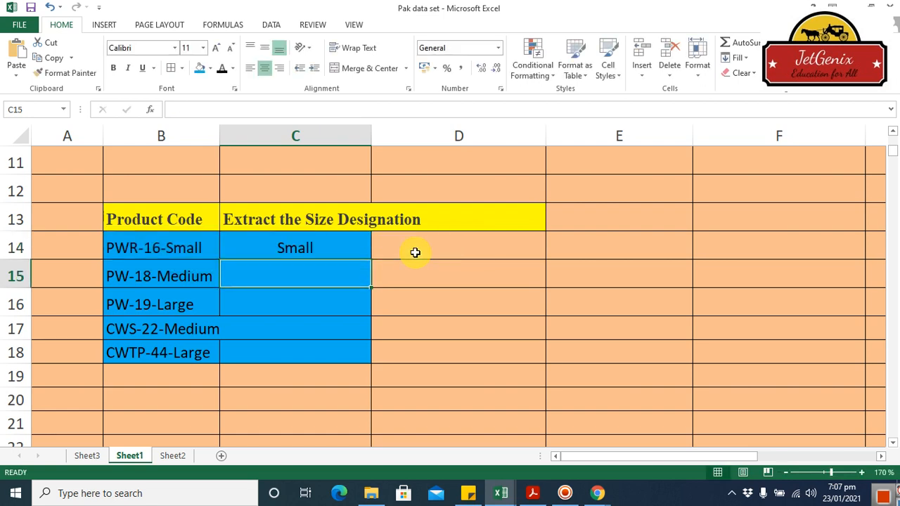
- Fill the size designation formula from C14 down through C18 for the remaining product codes
{"action": "left_click", "coordinate": [300, 247]}
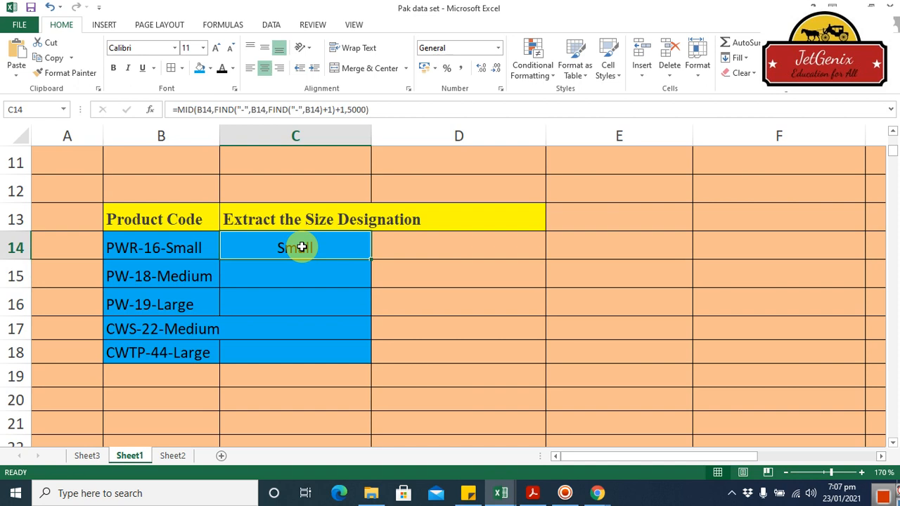
{"action": "double_click", "coordinate": [371, 260]}
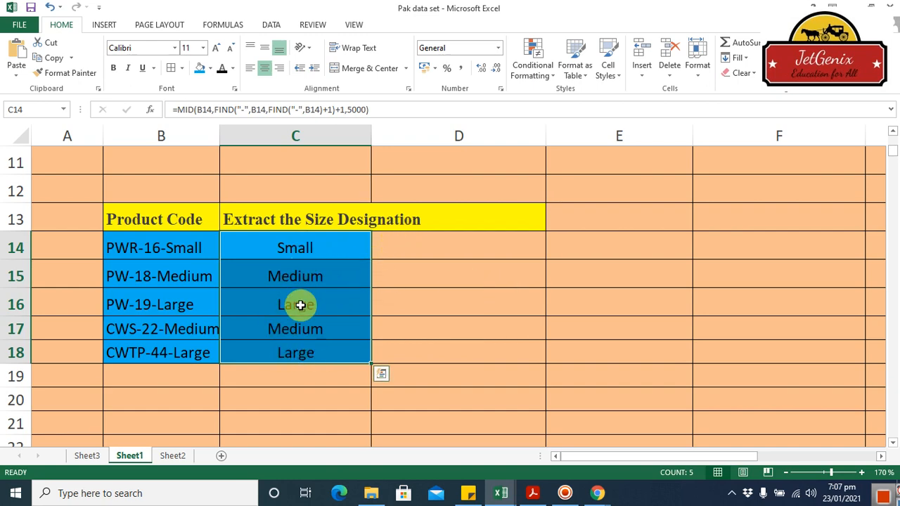
{"action": "left_click", "coordinate": [478, 298]}
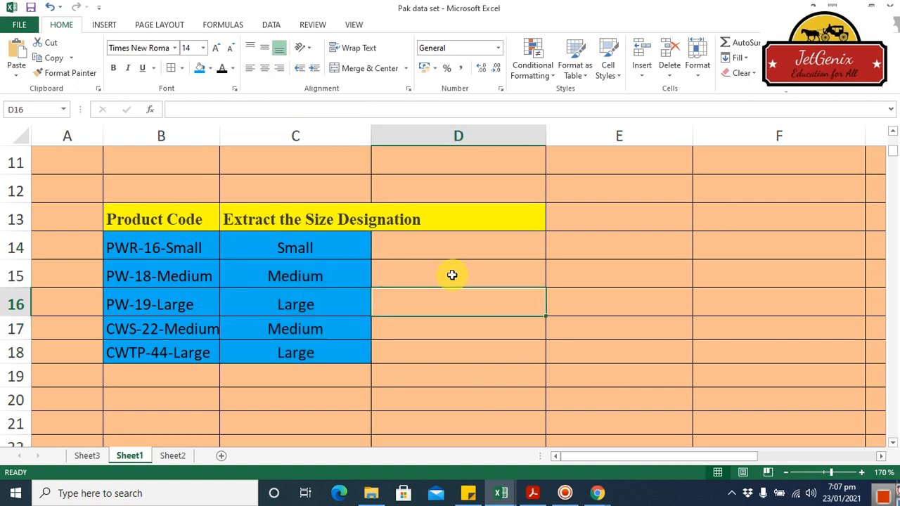
- Show the formula of C14 as text in cell E14 with the FORMULATEXT function
{"action": "left_click", "coordinate": [318, 245]}
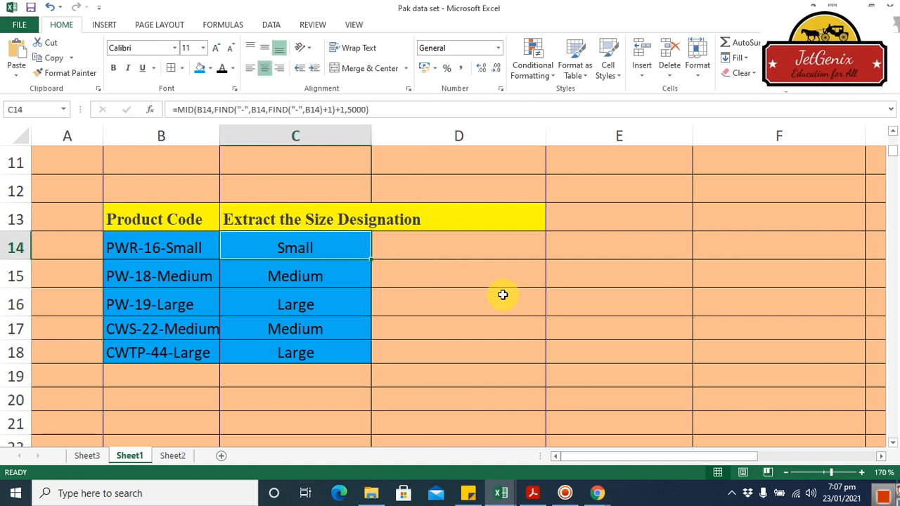
{"action": "left_click", "coordinate": [577, 249]}
{"action": "type", "text": "="}
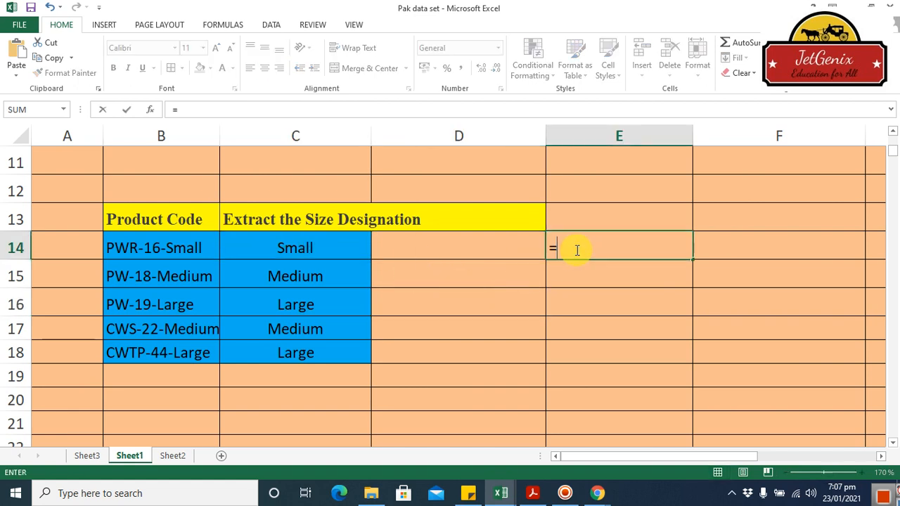
{"action": "type", "text": "for"}
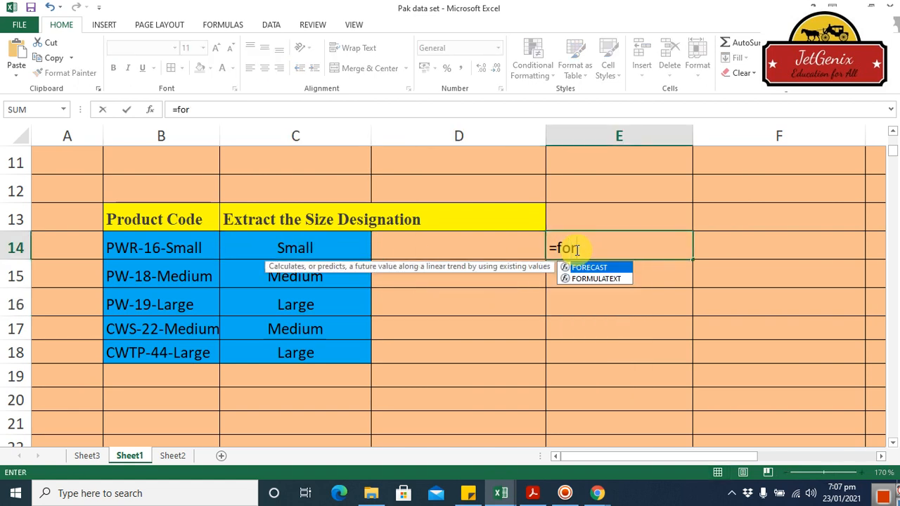
{"action": "double_click", "coordinate": [604, 281]}
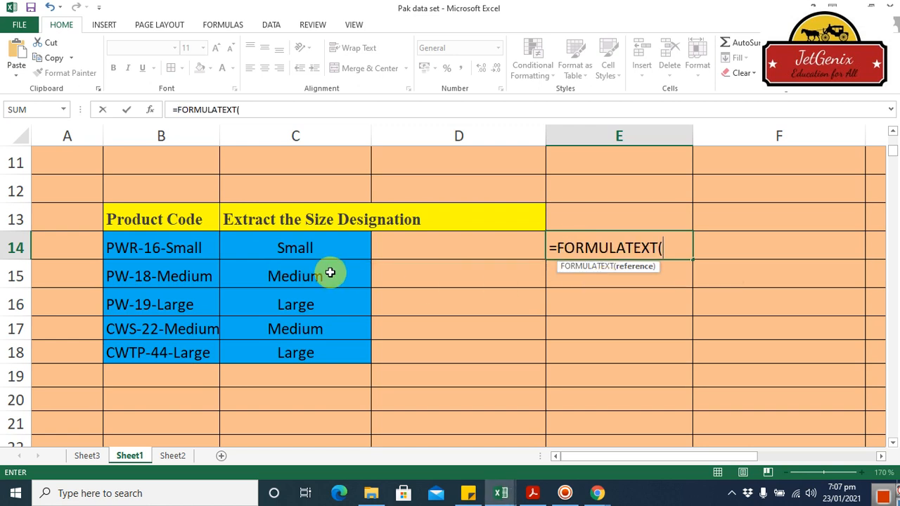
{"action": "left_click", "coordinate": [316, 251]}
{"action": "key", "text": "Return"}
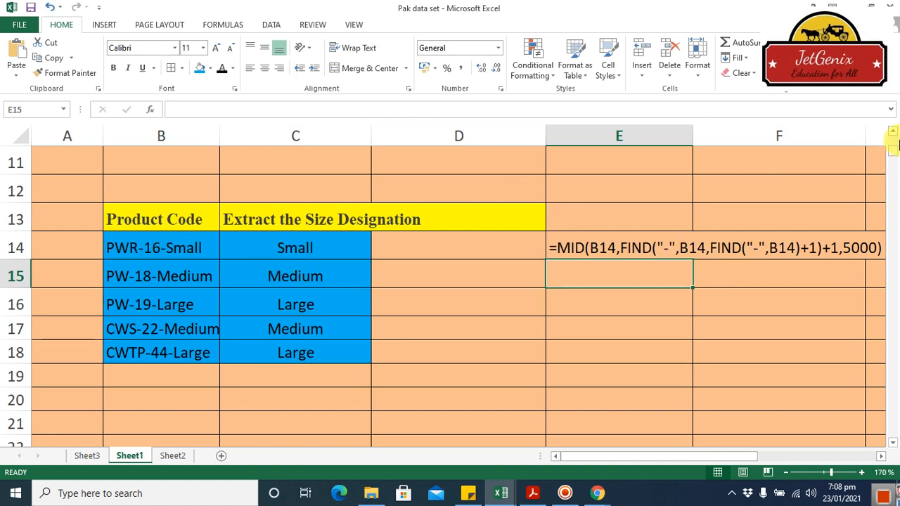
- Show the number extraction formula of C5 as text in cell D5 with the FORMULATEXT function
{"action": "left_click", "coordinate": [892, 132]}
{"action": "left_click", "coordinate": [892, 132]}
{"action": "left_click", "coordinate": [892, 132]}
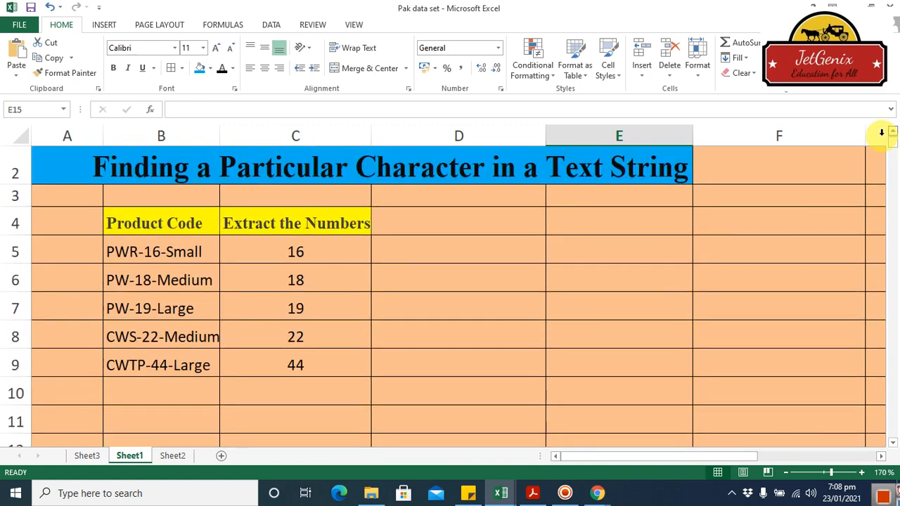
{"action": "left_click", "coordinate": [338, 253]}
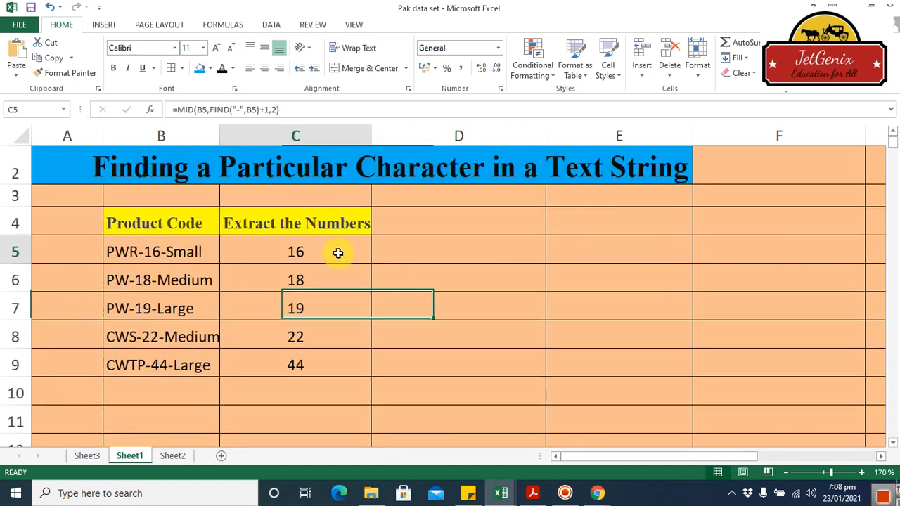
{"action": "left_click", "coordinate": [492, 255]}
{"action": "double_click", "coordinate": [495, 255]}
{"action": "type", "text": "=for"}
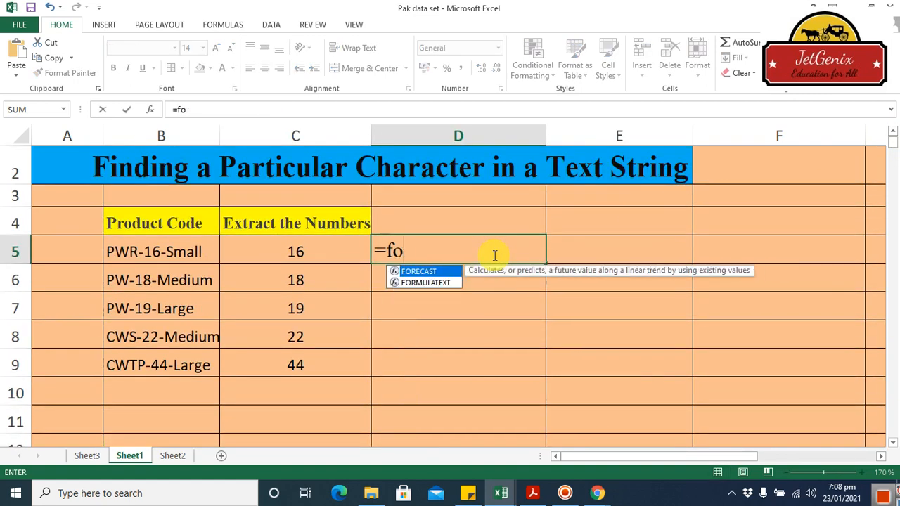
{"action": "double_click", "coordinate": [442, 282]}
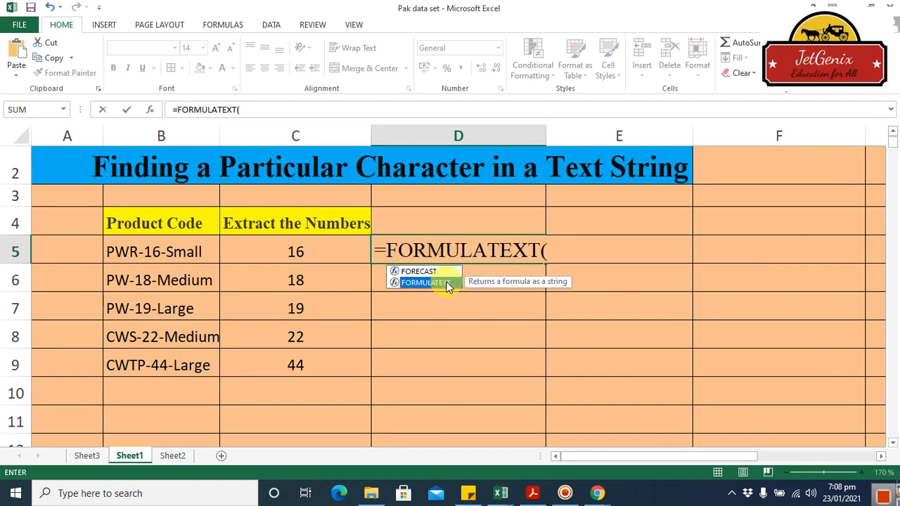
{"action": "left_click", "coordinate": [339, 251]}
{"action": "key", "text": "Return"}
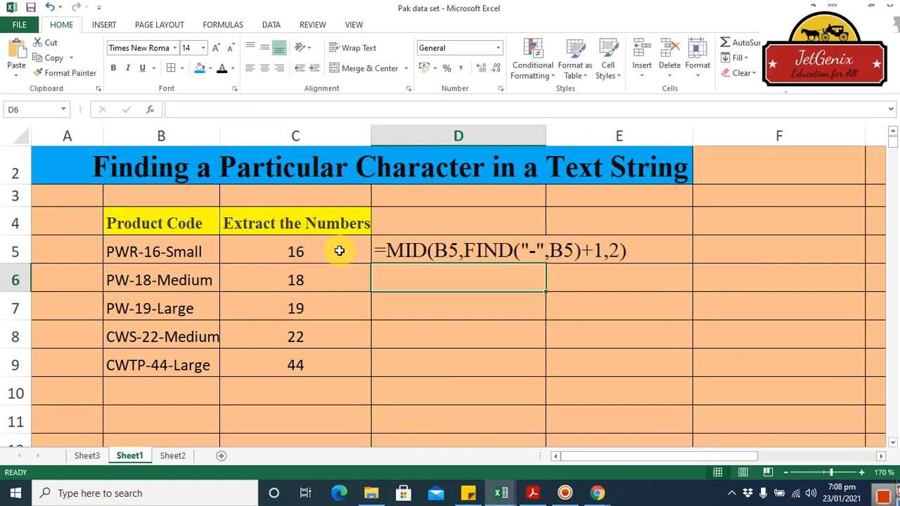
{"action": "left_click", "coordinate": [668, 380]}
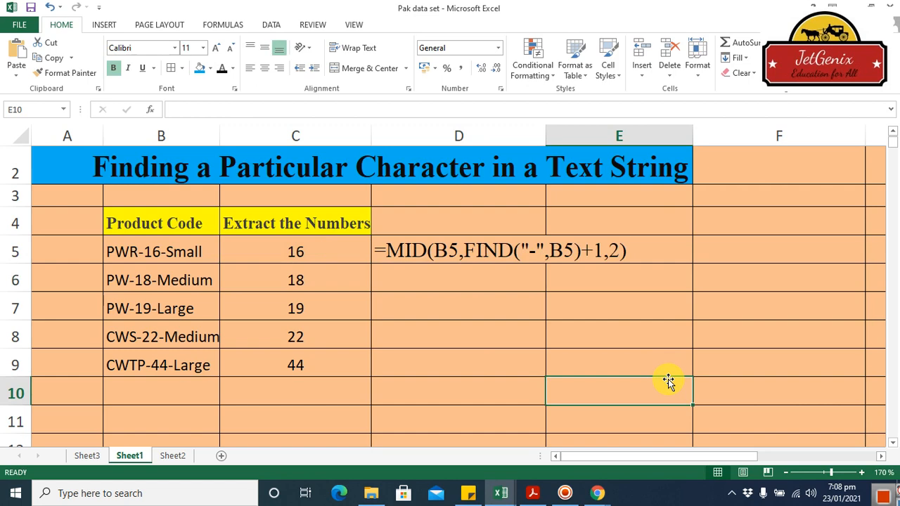